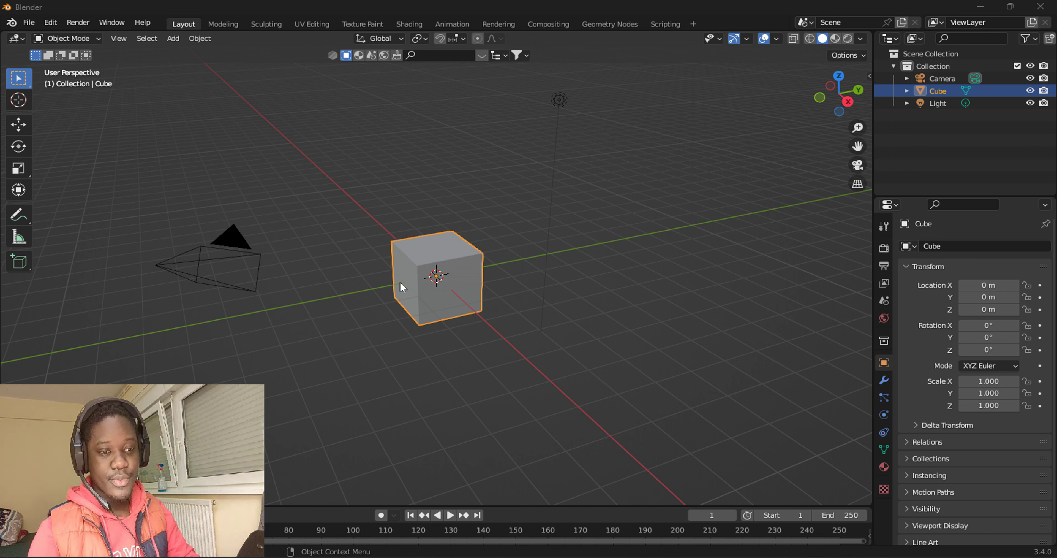
# Delete the default cube and add a Text object to the scene.
pyautogui.rightClick(422, 259)
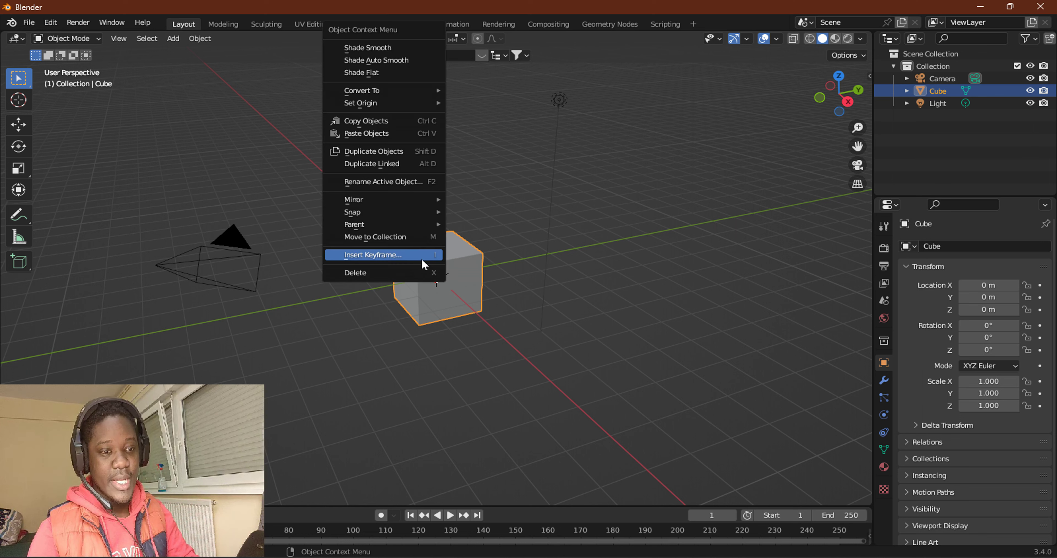
pyautogui.click(398, 274)
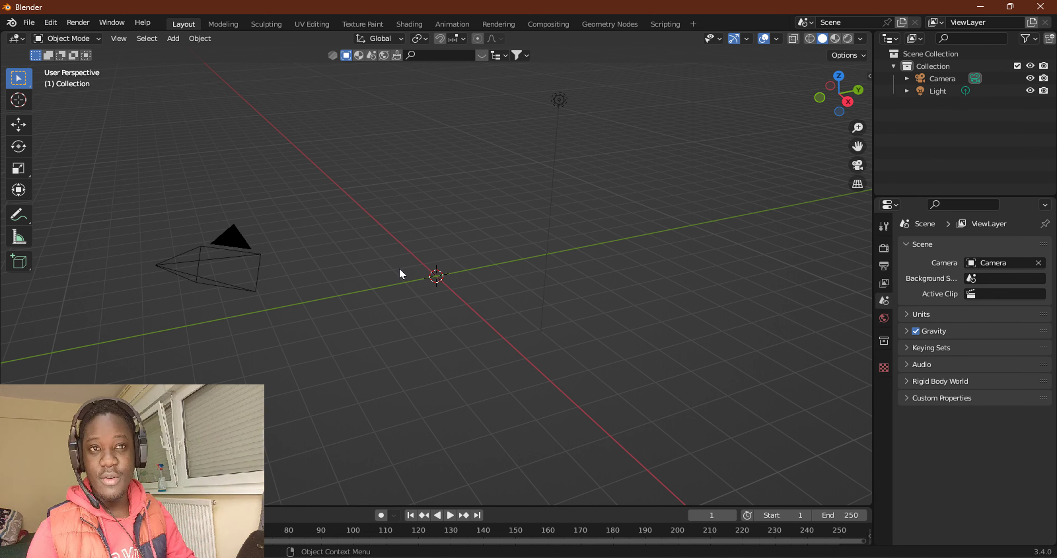
pyautogui.click(173, 39)
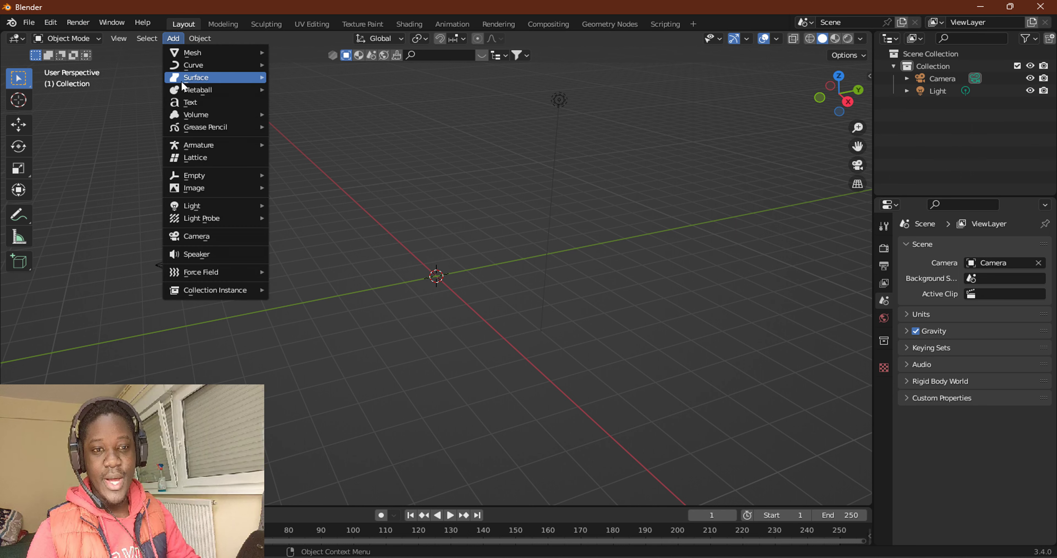
pyautogui.click(215, 102)
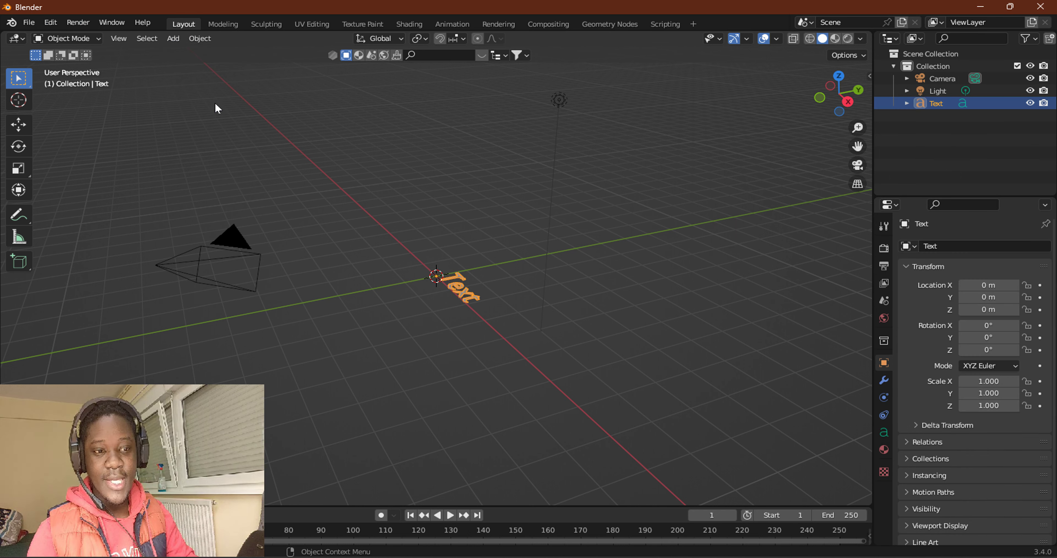
# Enter Edit Mode on the text object and select its last three characters, "ext", to examine the selection highlight.
pyautogui.scroll(4, 509, 354)
pyautogui.moveTo(509, 354); pyautogui.dragTo(571, 363, button='middle')
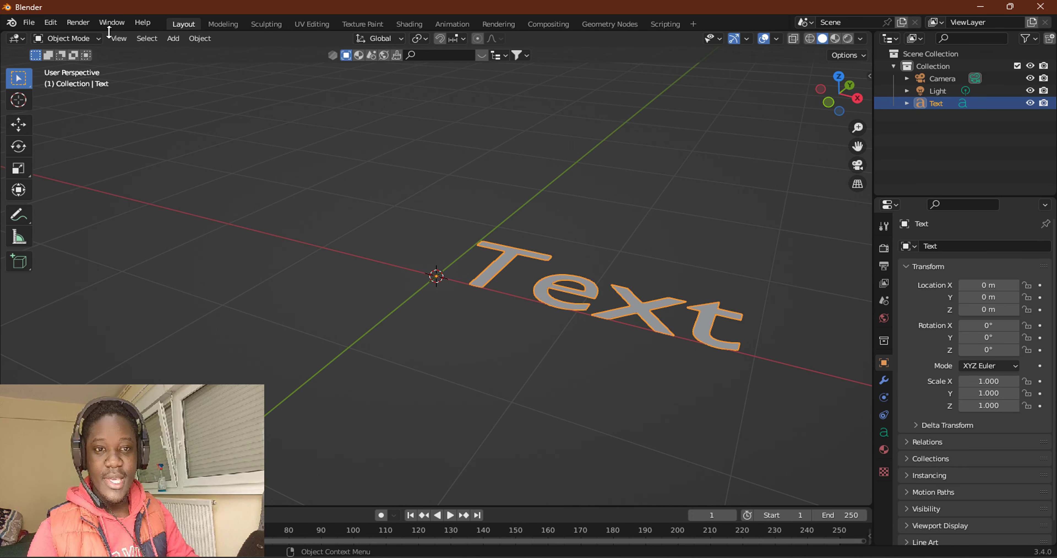
pyautogui.click(96, 37)
pyautogui.click(84, 67)
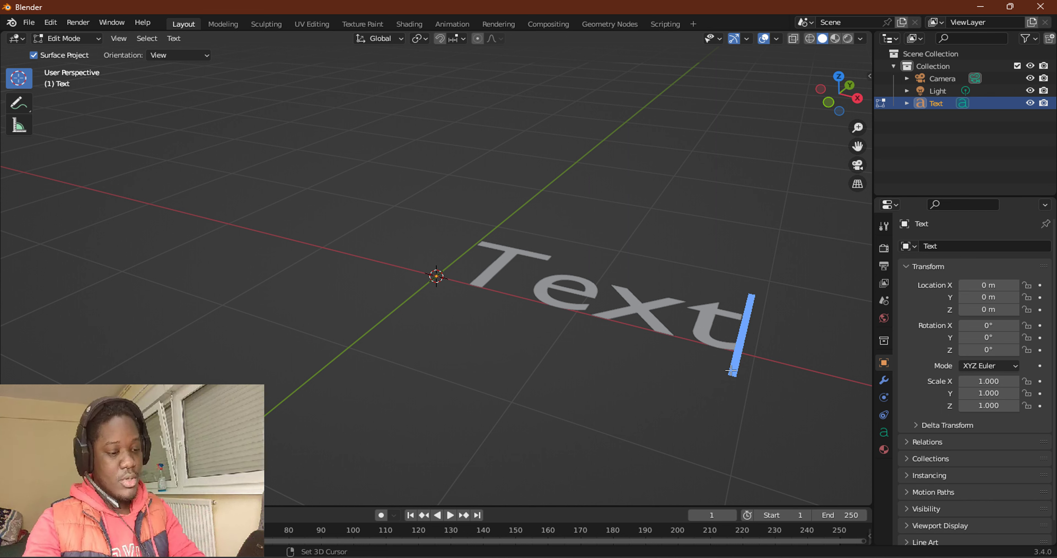
pyautogui.hotkey('shift', 'Left')
pyautogui.hotkey('shift', 'Left')
pyautogui.hotkey('shift', 'Left')
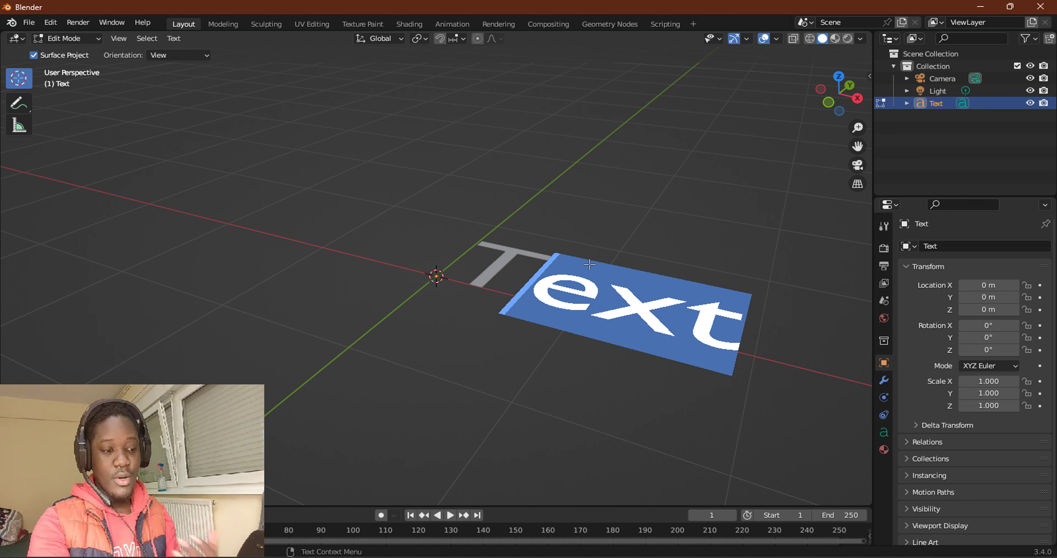
# Switch to the Blender 3.3.1 window and replace its default cube with a Text object.
pyautogui.hotkey('alt', 'Tab')
pyautogui.hotkey('alt', 'Tab')
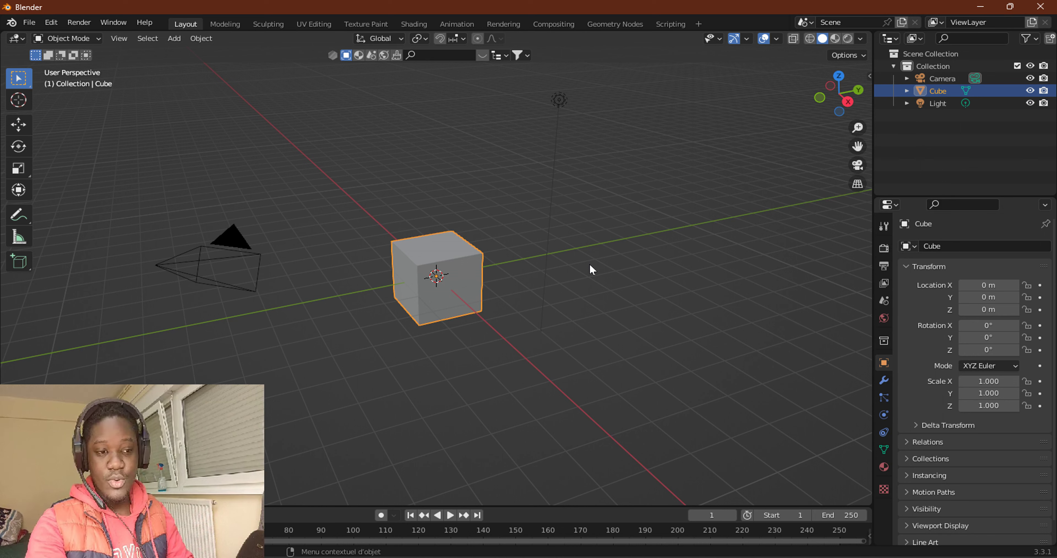
pyautogui.rightClick(463, 278)
pyautogui.click(462, 278)
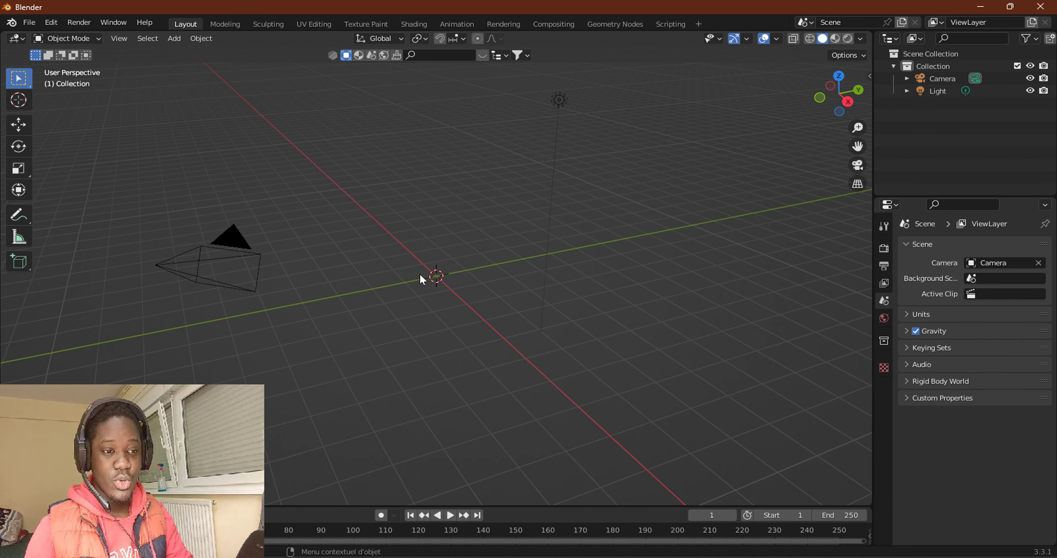
pyautogui.click(174, 38)
pyautogui.click(201, 103)
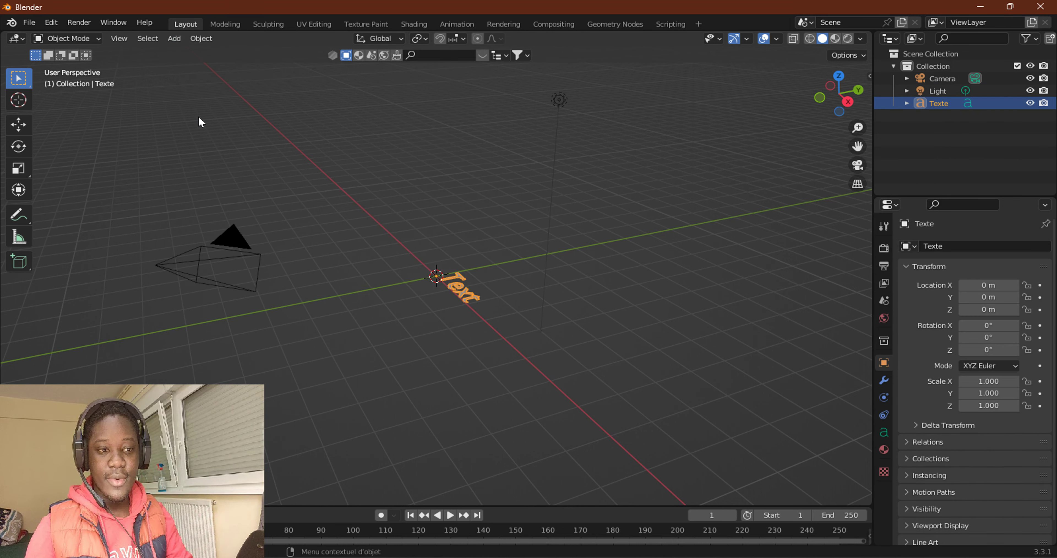
# Select the characters "ext" of the 3.3.1 text in Edit Mode to compare its selection highlight.
pyautogui.scroll(8, 521, 427)
pyautogui.moveTo(522, 426); pyautogui.dragTo(562, 440, button='middle')
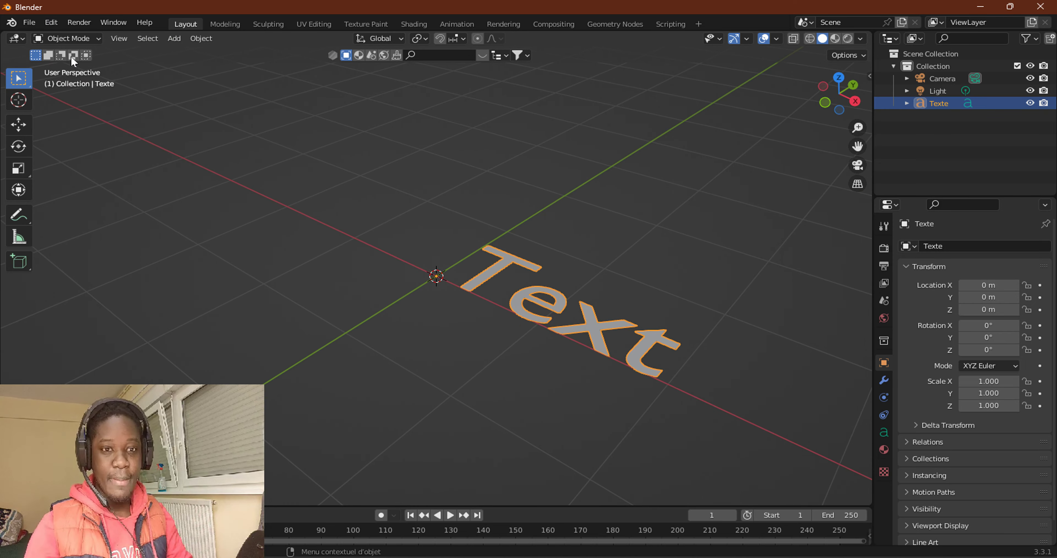
pyautogui.click(70, 39)
pyautogui.click(69, 67)
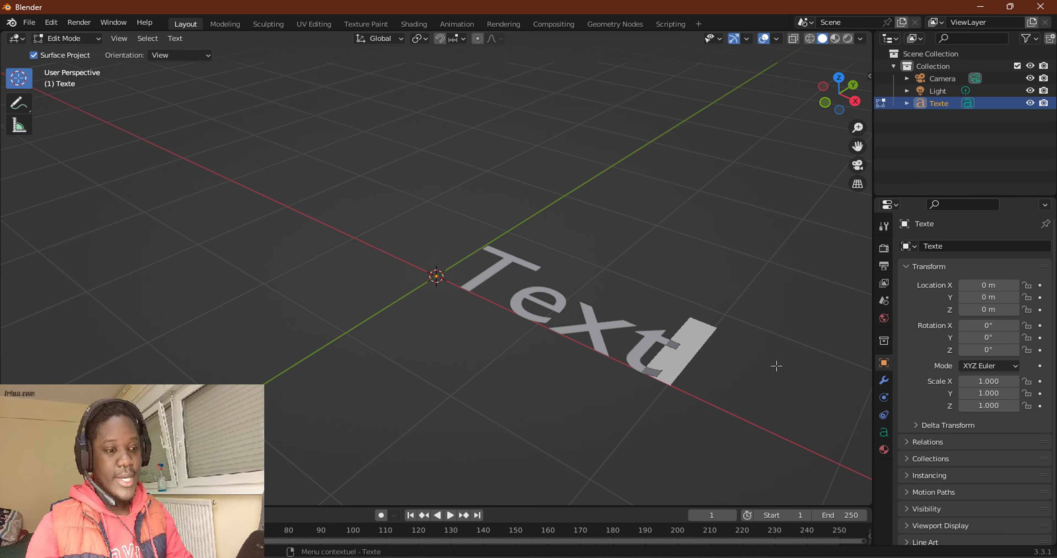
pyautogui.hotkey('shift', 'Left')
pyautogui.hotkey('shift', 'Left')
pyautogui.hotkey('shift', 'Left')
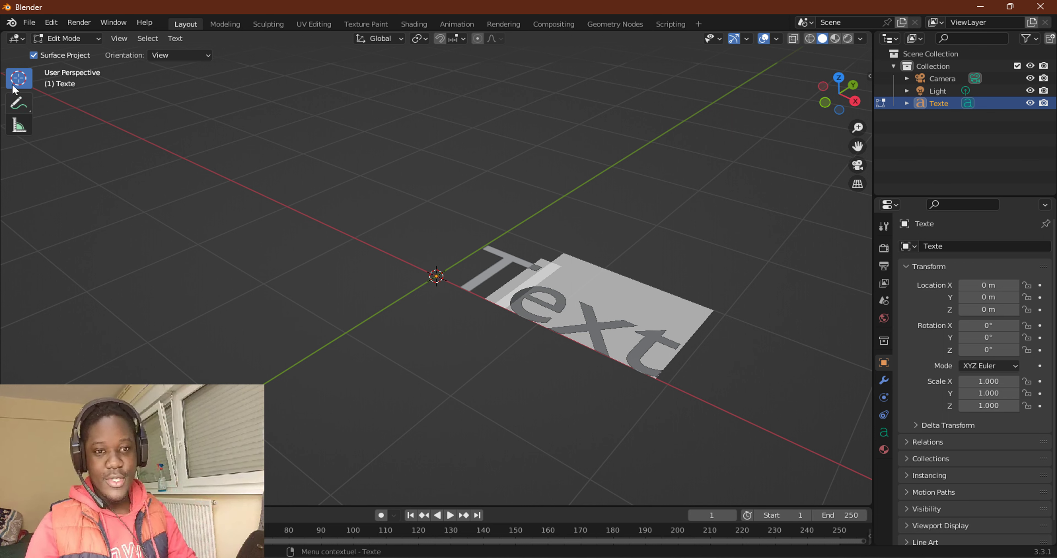
# Return the text objects in both the 3.3.1 and 3.4.0 windows to Object Mode.
pyautogui.click(47, 40)
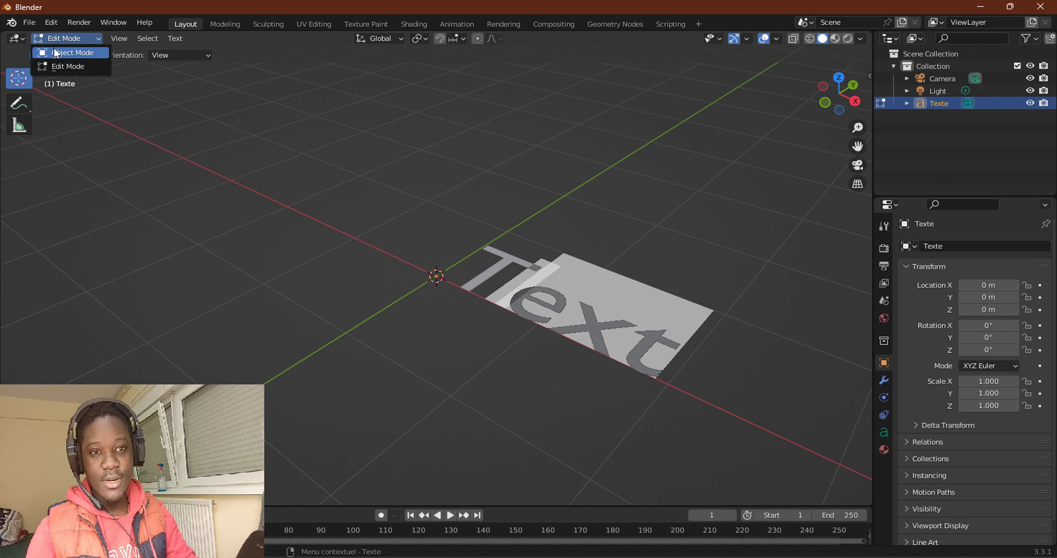
pyautogui.click(57, 53)
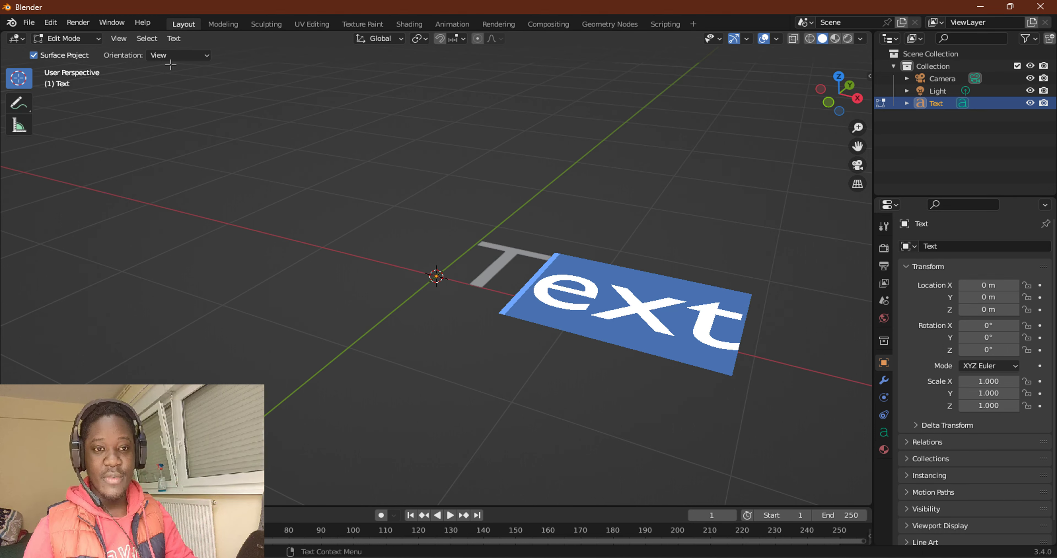
pyautogui.click(81, 41)
pyautogui.click(79, 52)
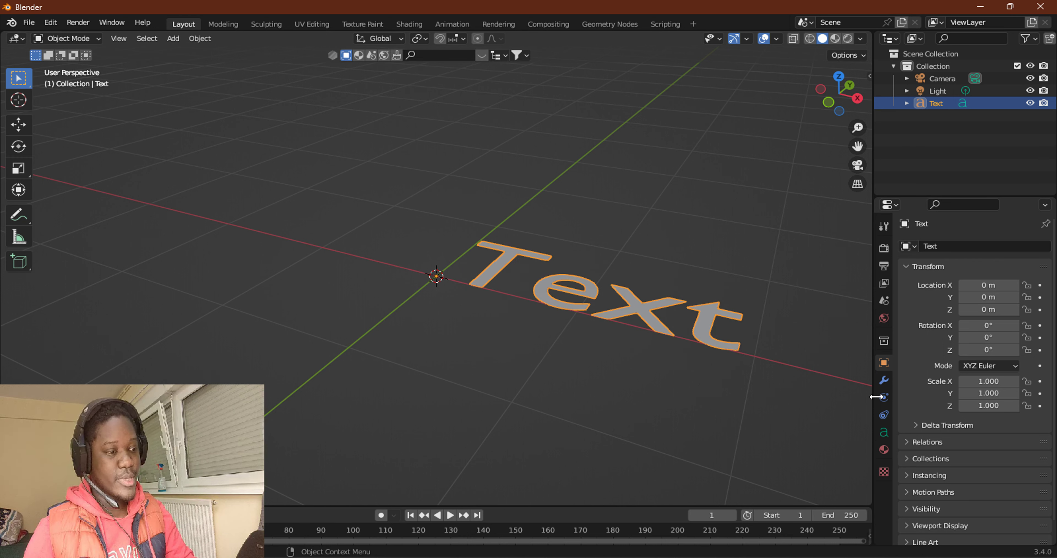
# Browse the font files for the text's Regular font and examine the font previews in version 3.4.0.
pyautogui.click(883, 432)
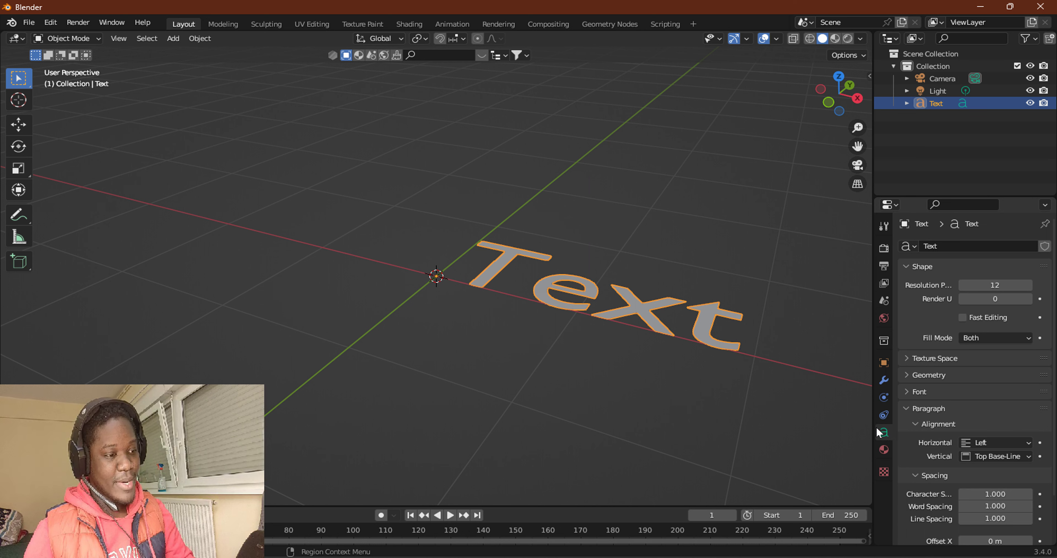
pyautogui.click(910, 391)
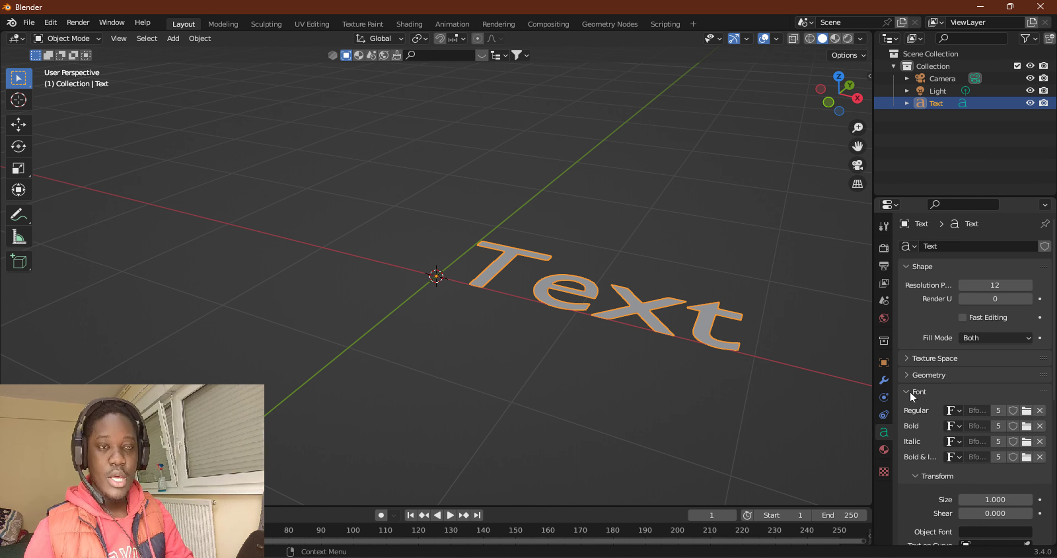
pyautogui.click(1026, 410)
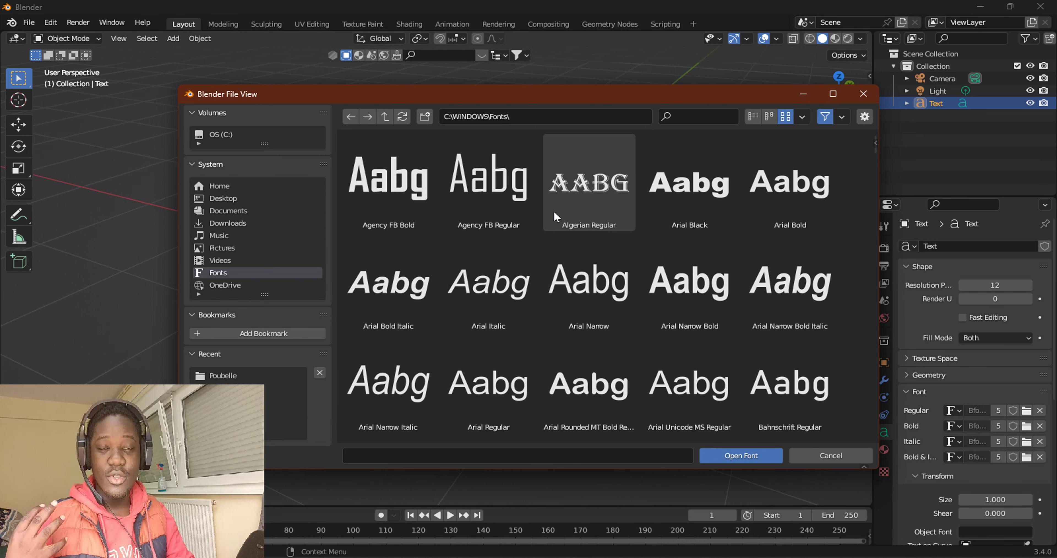
# Switch to the Blender 3.3.1 window and browse its Regular font files to compare the font previews.
pyautogui.hotkey('alt', 'Tab')
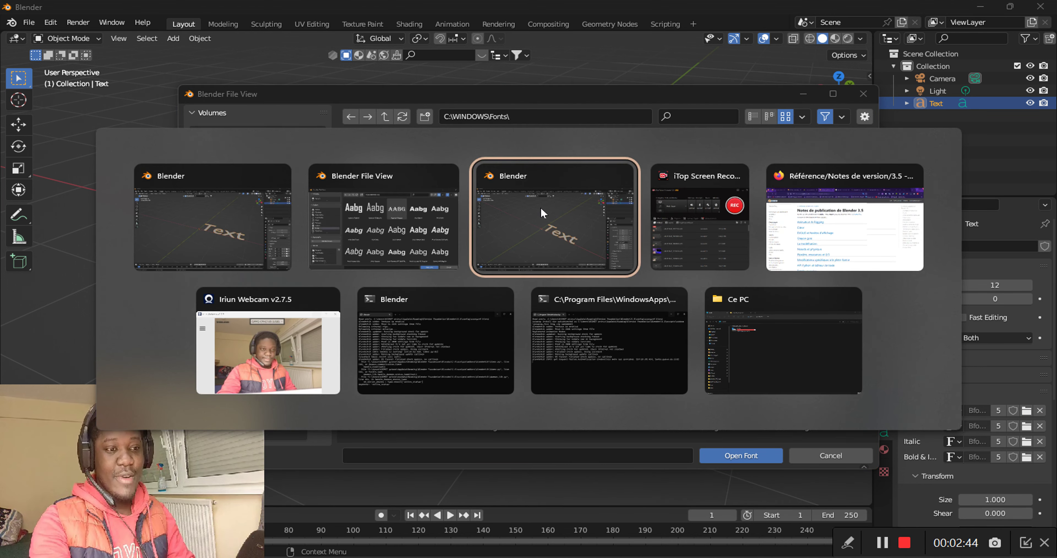
pyautogui.click(540, 207)
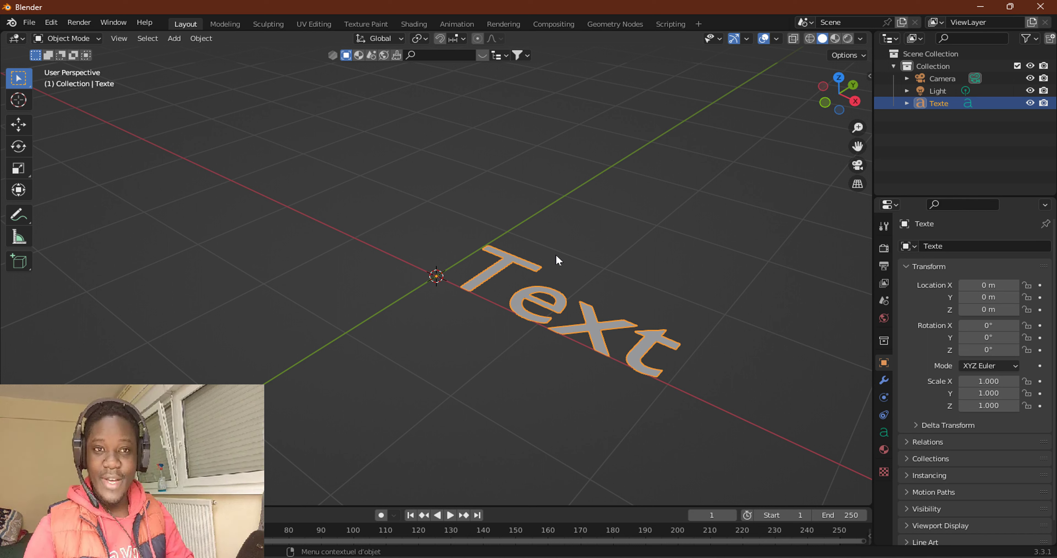
pyautogui.click(884, 432)
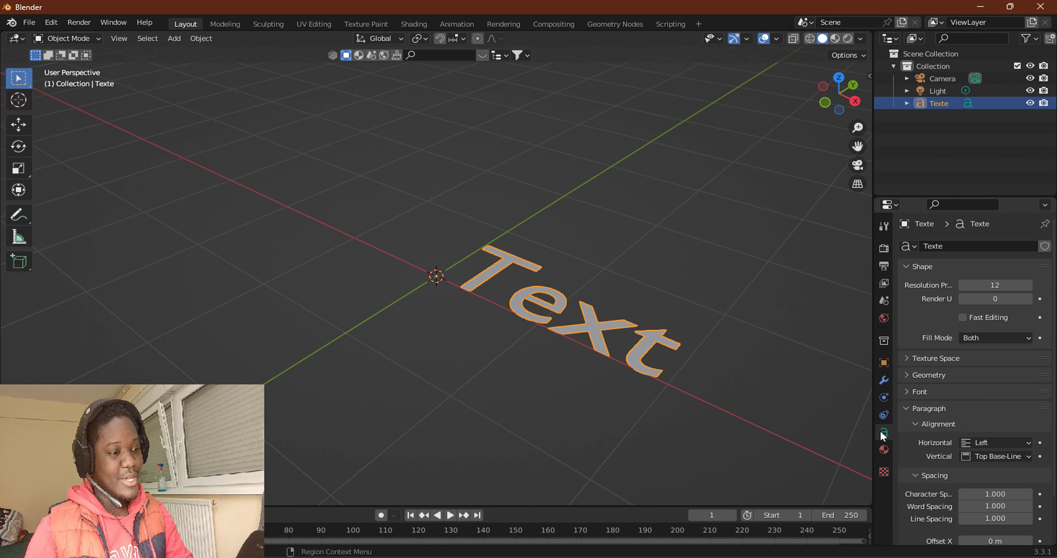
pyautogui.click(915, 392)
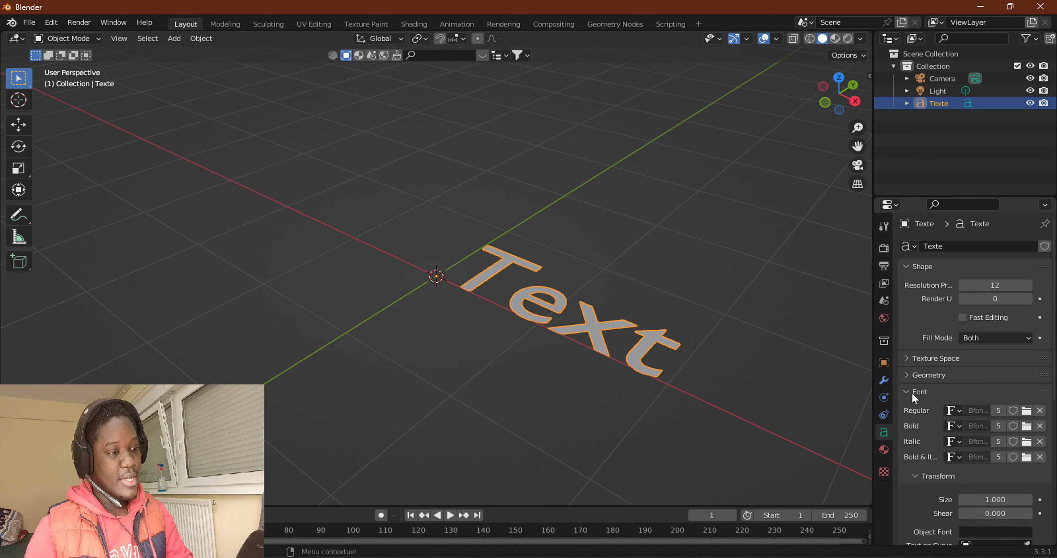
pyautogui.click(1026, 410)
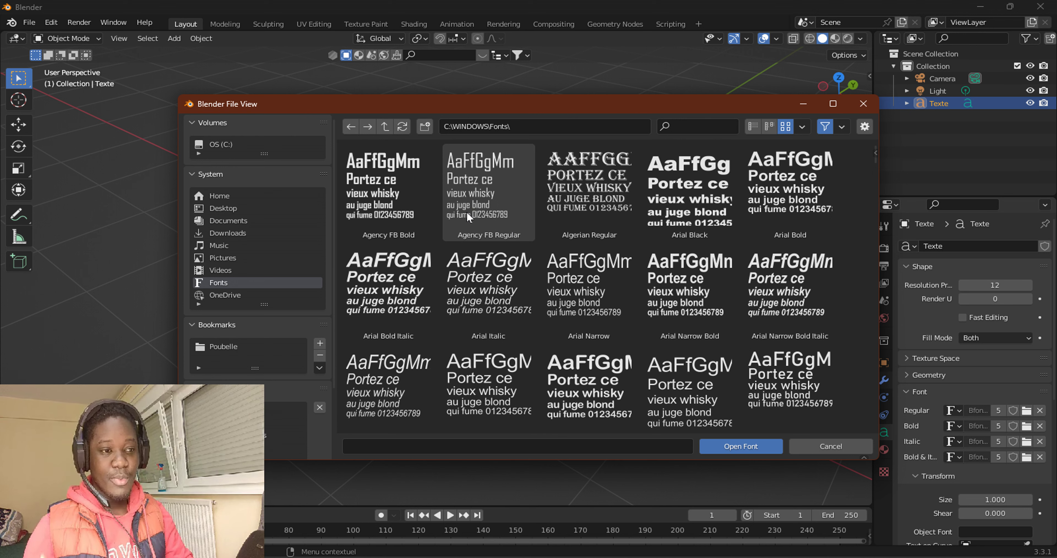
# Back in the Blender 3.4.0 window, close the font browser and replace the text object with a cube mesh.
pyautogui.hotkey('alt', 'Tab')
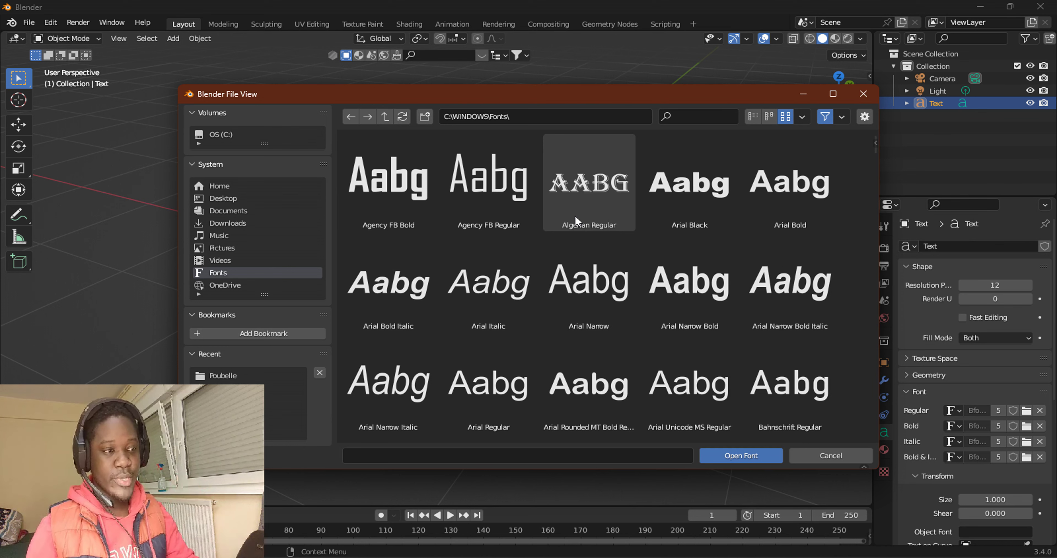
pyautogui.click(862, 95)
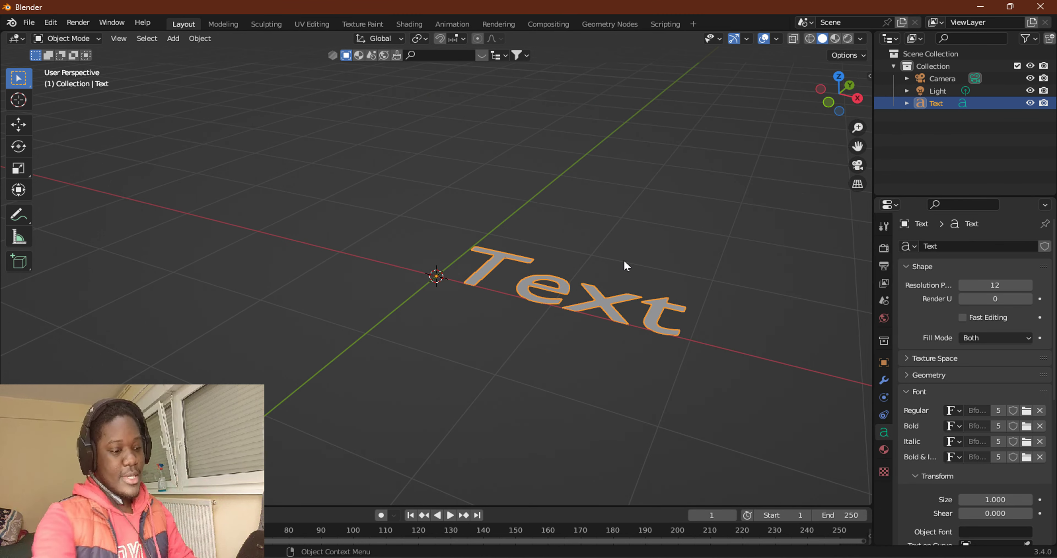
pyautogui.press('Delete')
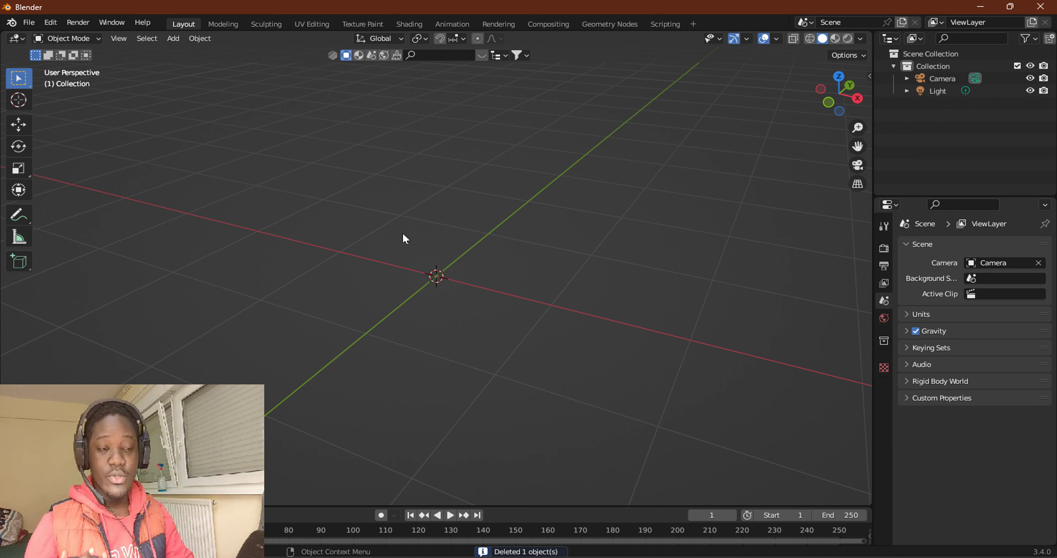
pyautogui.hotkey('shift', 'a')
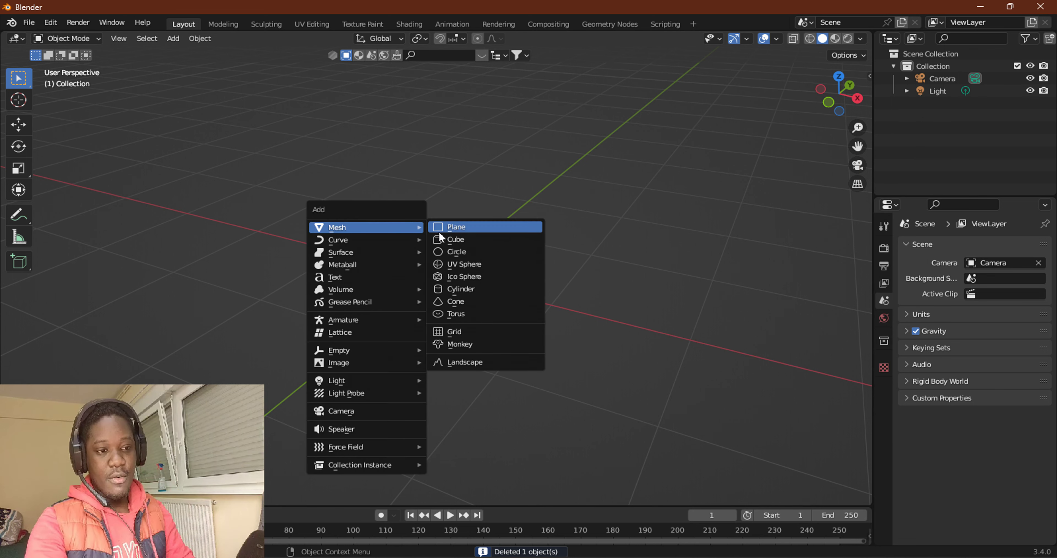
pyautogui.click(438, 234)
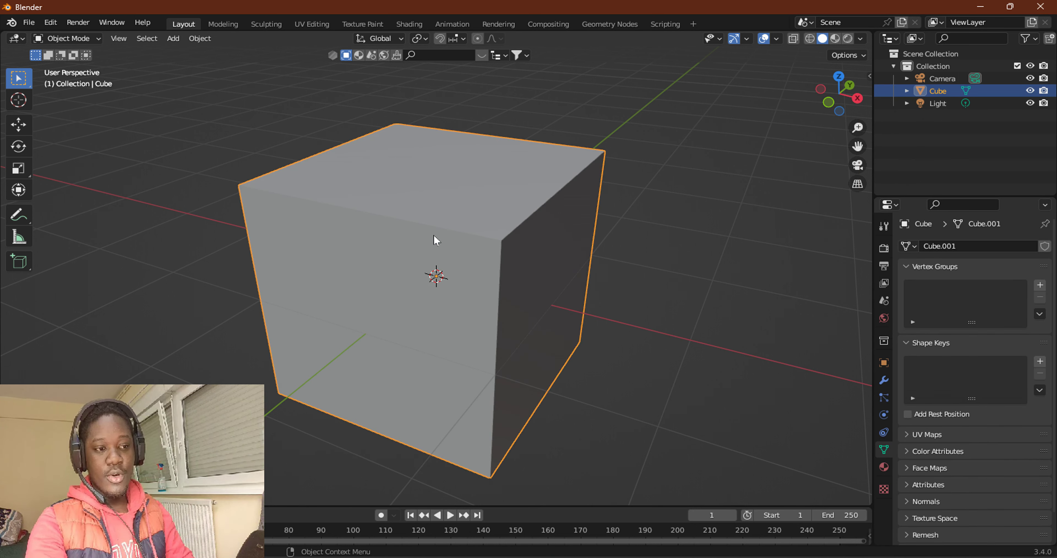
# Duplicate the cube three times in top view, placing each copy further along the Y axis and slightly offset in X, overlapping the previous one.
pyautogui.click(839, 77)
pyautogui.scroll(-4, 488, 253)
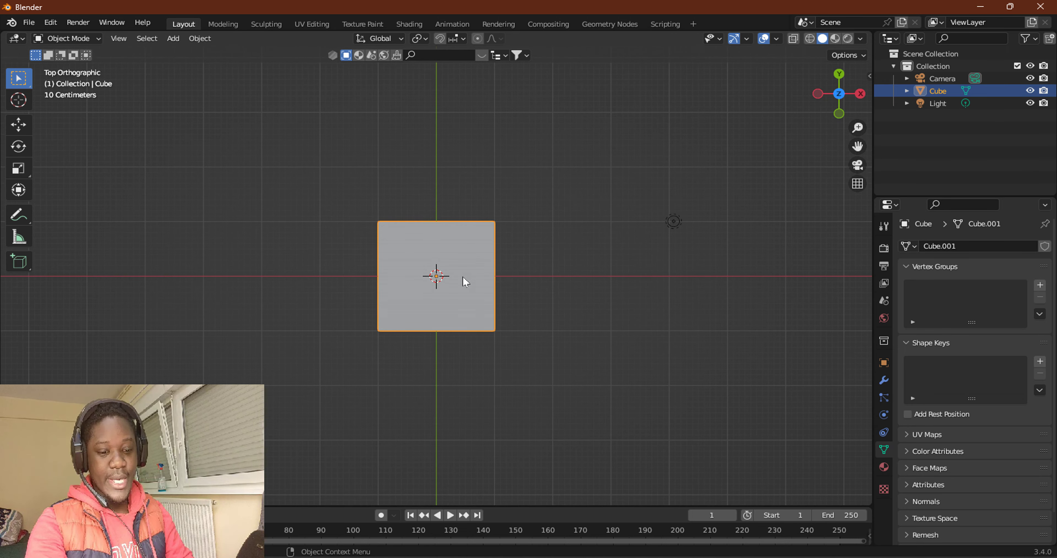
pyautogui.hotkey('shift', 'd')
pyautogui.click(450, 171)
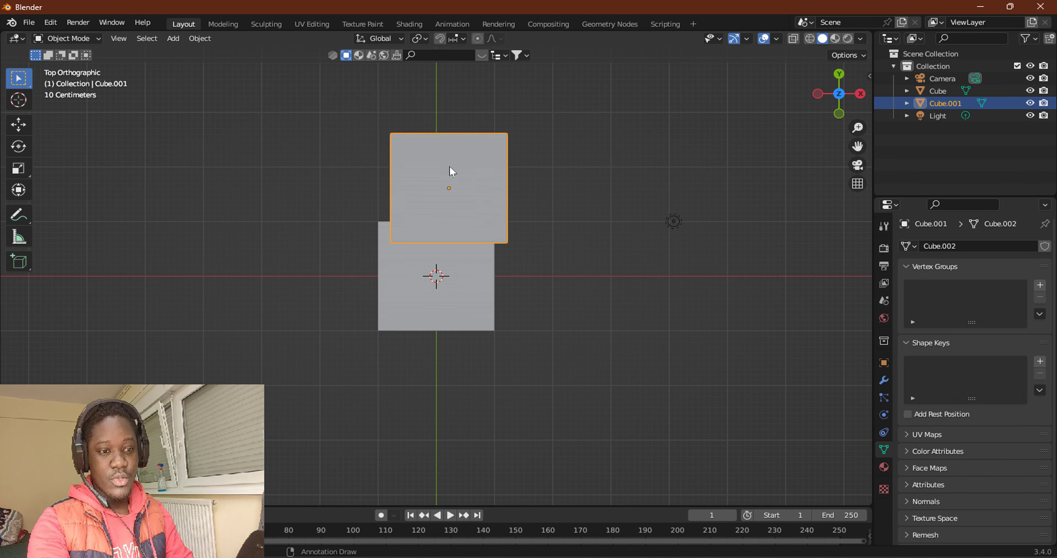
pyautogui.click(199, 39)
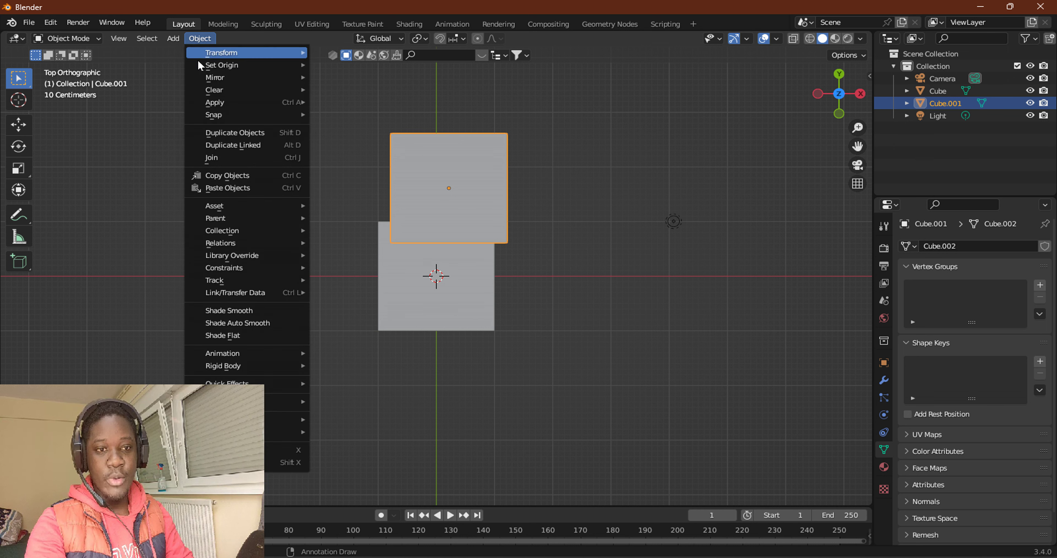
pyautogui.click(263, 133)
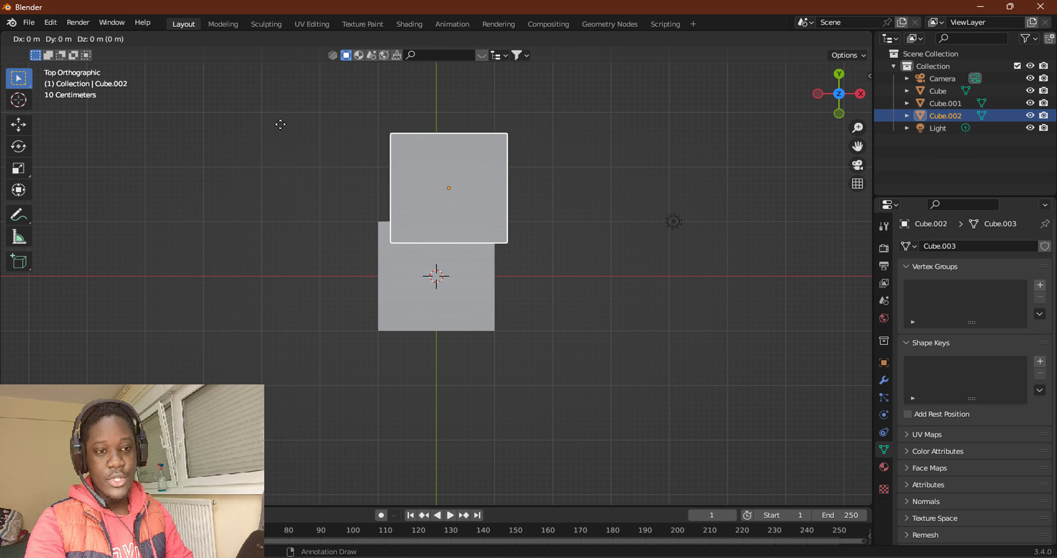
pyautogui.click(276, 75)
pyautogui.keyDown('shift'); pyautogui.moveTo(546, 160); pyautogui.dragTo(486, 241, button='middle'); pyautogui.keyUp('shift')
pyautogui.hotkey('shift', 'd')
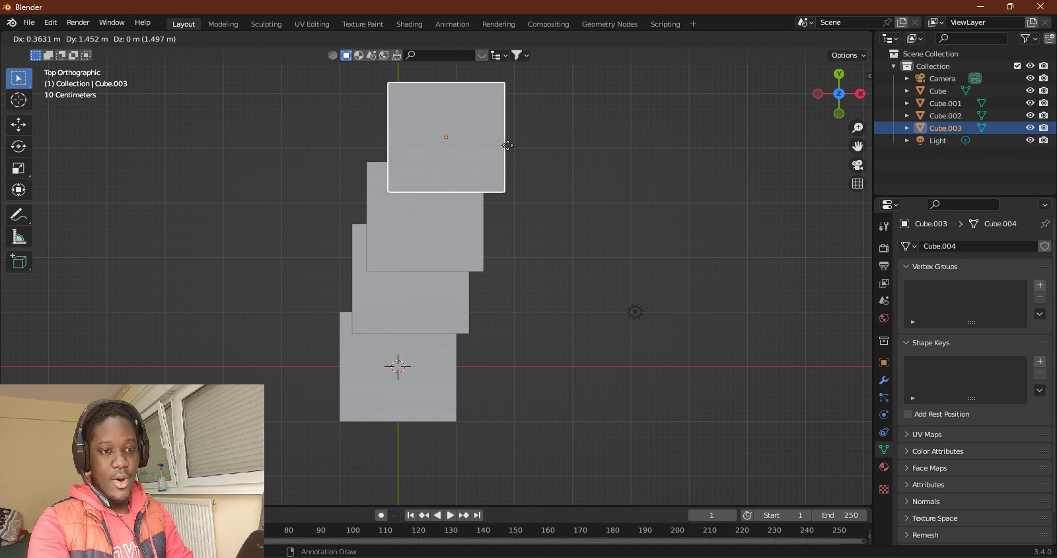
pyautogui.click(504, 147)
pyautogui.moveTo(504, 148); pyautogui.dragTo(494, 197, button='middle')
pyautogui.moveTo(504, 155)
pyautogui.mouseDown(button='middle')
pyautogui.moveTo(495, 141)
pyautogui.moveTo(504, 151)
pyautogui.mouseUp(button='middle')
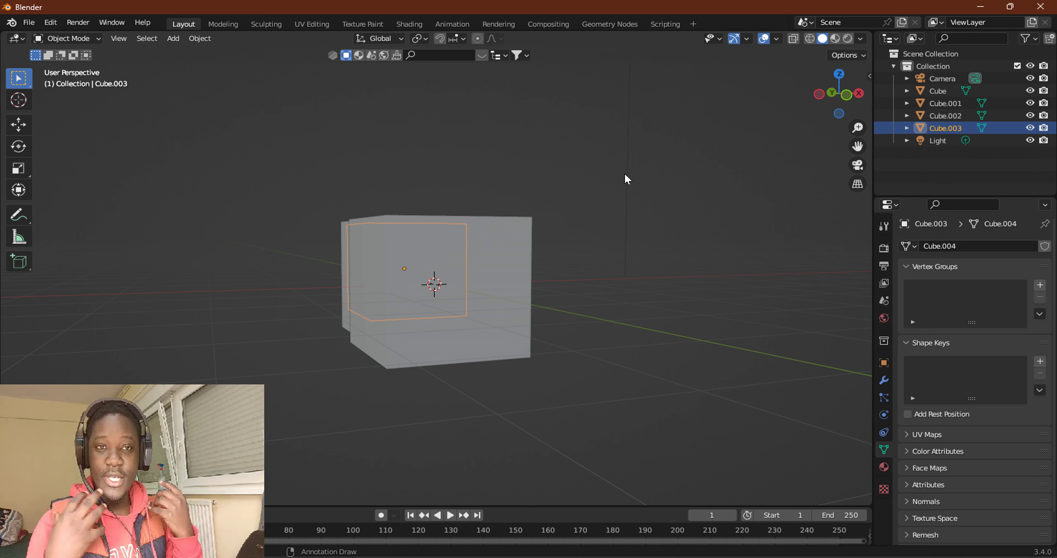
# Select the front cube, list the objects overlapping under the cursor in the Select Menu, and compare their order with the row of cubes.
pyautogui.click(489, 267)
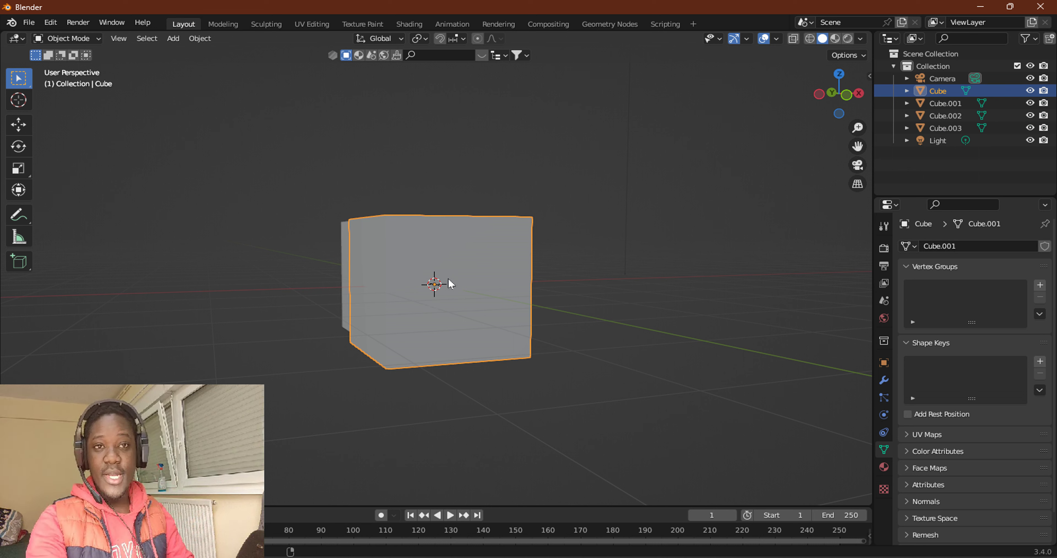
pyautogui.keyDown('alt'); pyautogui.click(482, 245); pyautogui.keyUp('alt')
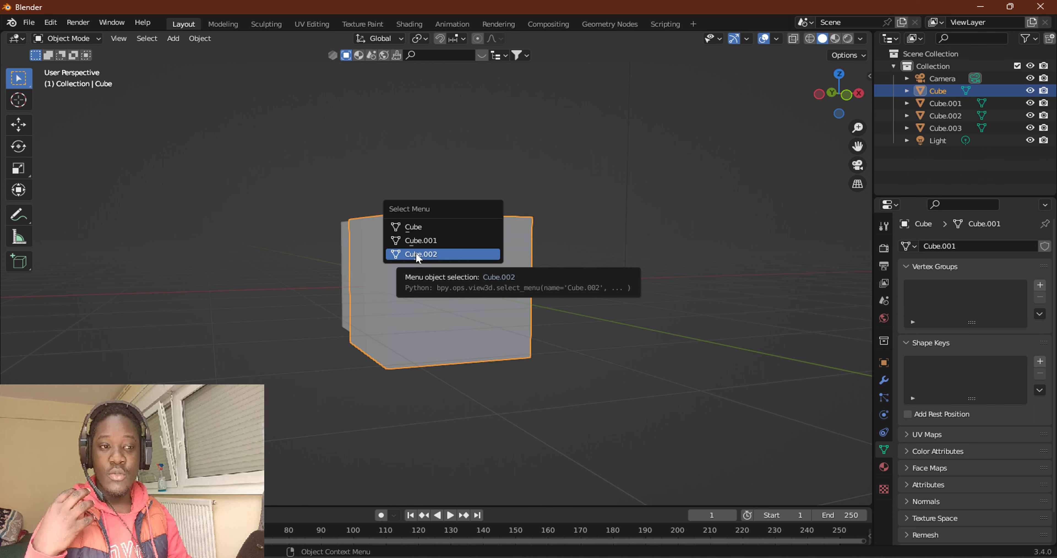
pyautogui.moveTo(514, 190); pyautogui.dragTo(410, 137, button='middle')
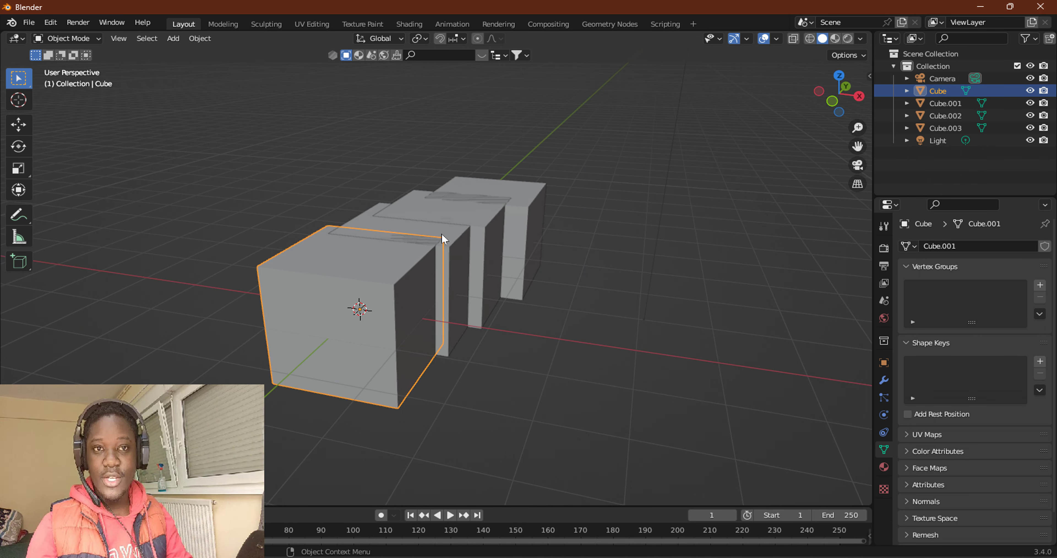
pyautogui.moveTo(366, 245); pyautogui.dragTo(423, 220, button='middle')
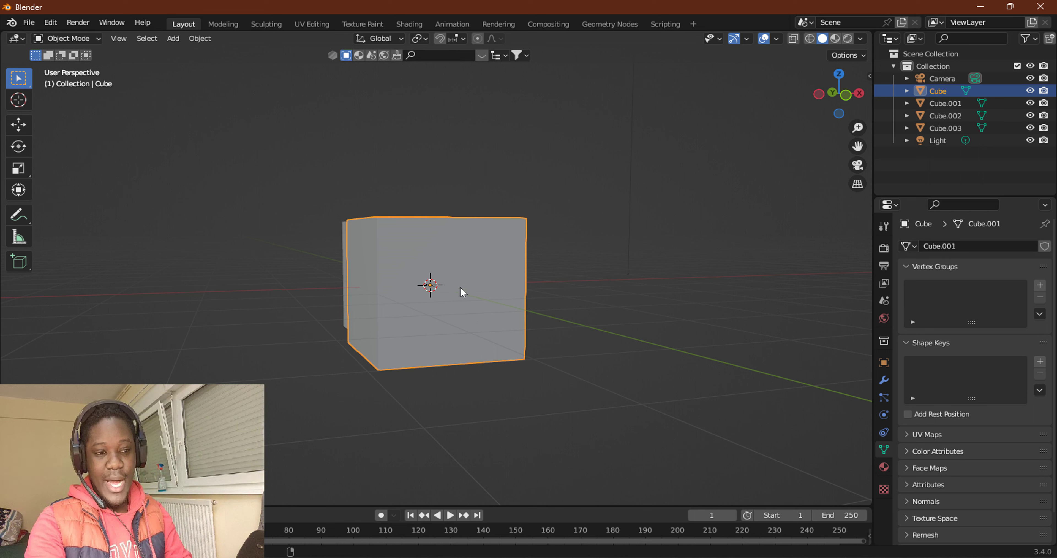
pyautogui.click(469, 267)
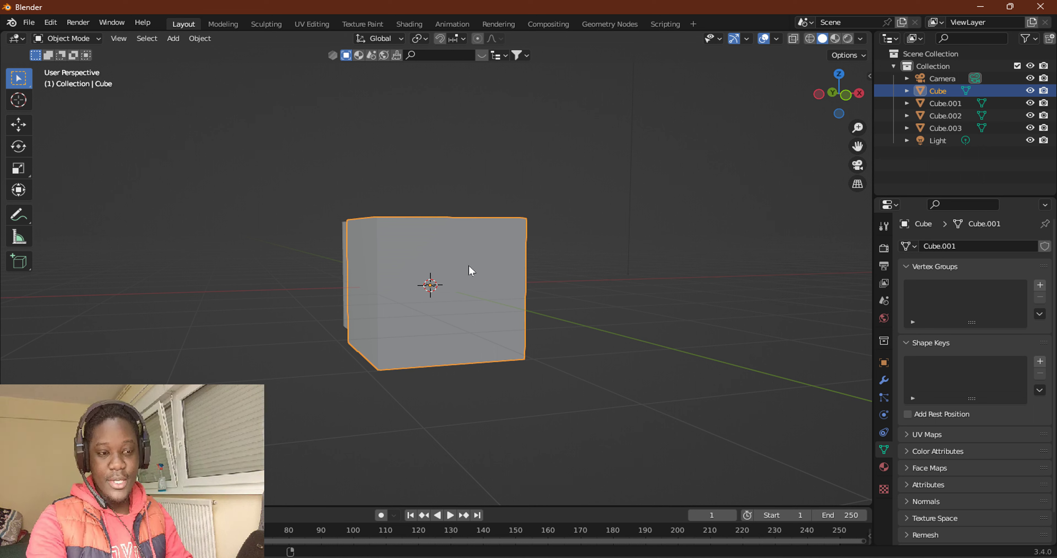
pyautogui.keyDown('alt'); pyautogui.click(468, 266); pyautogui.keyUp('alt')
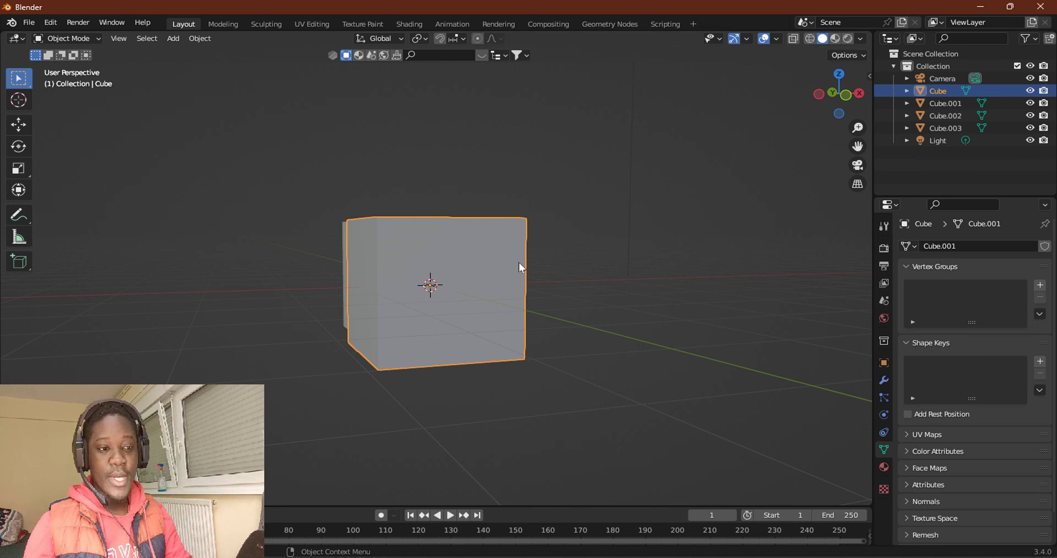
pyautogui.moveTo(519, 262); pyautogui.dragTo(429, 308, button='middle')
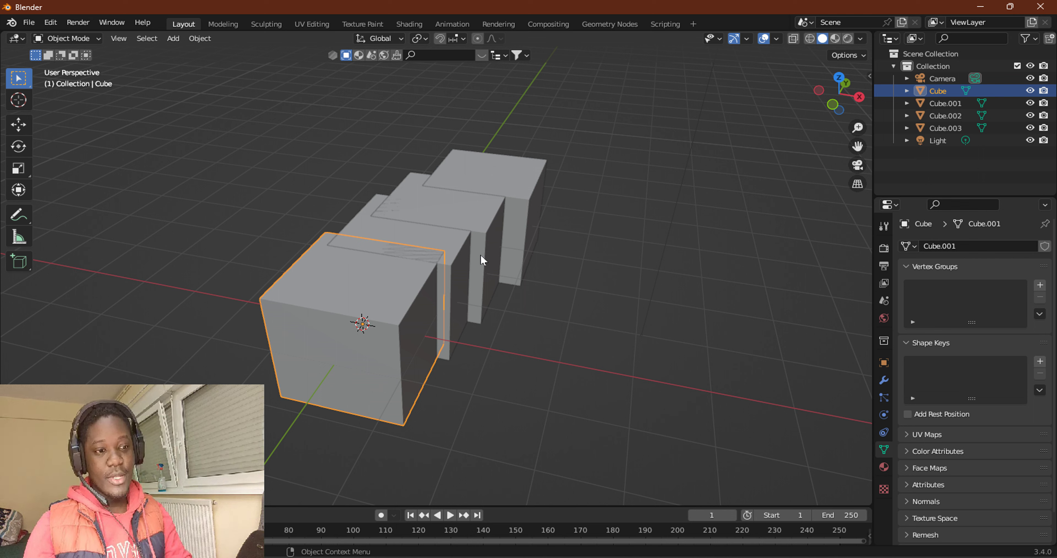
# In top view, move Cube.001 to the far end of the row and Cube.003 into the gap beside the original cube.
pyautogui.click(457, 242)
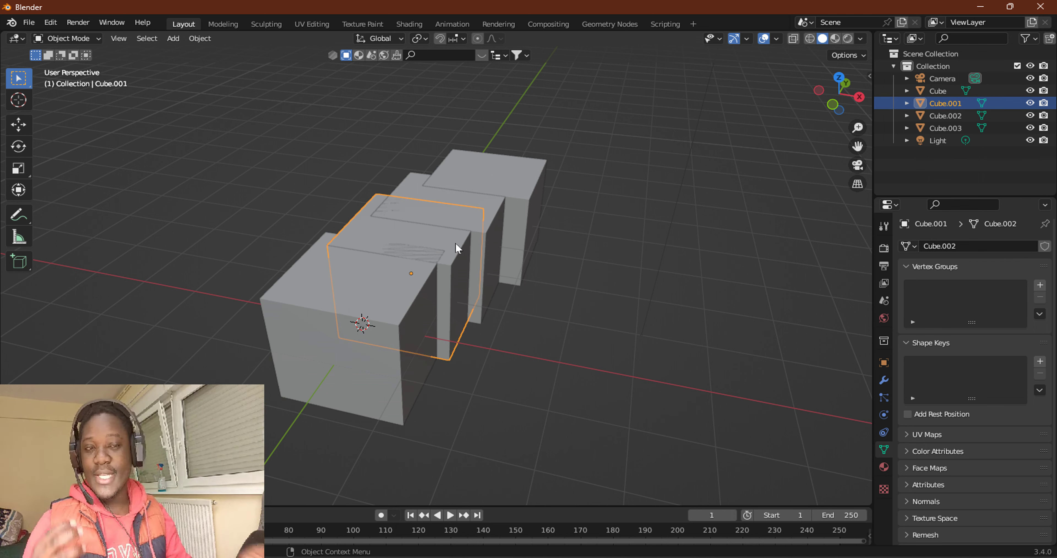
pyautogui.click(839, 77)
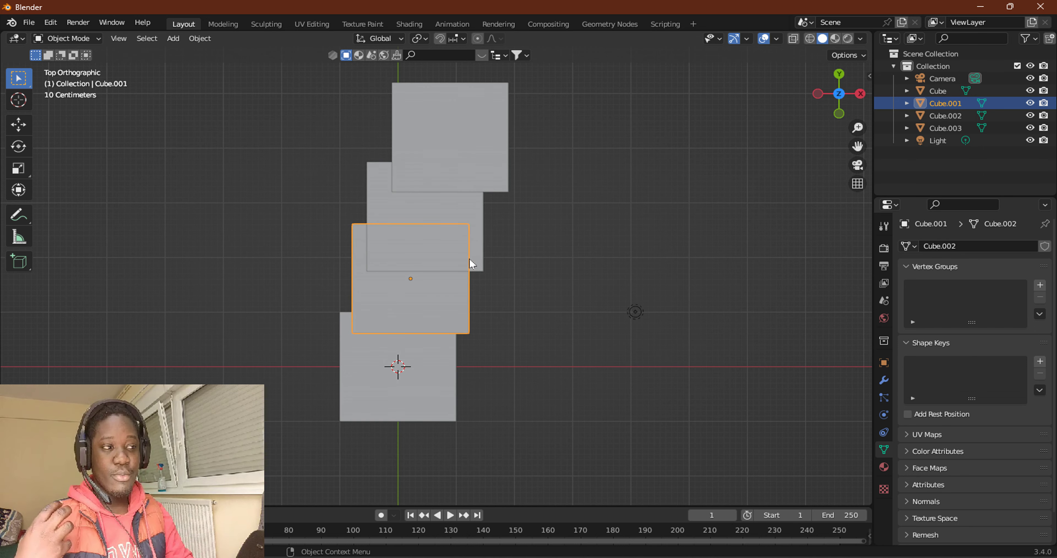
pyautogui.press('g')
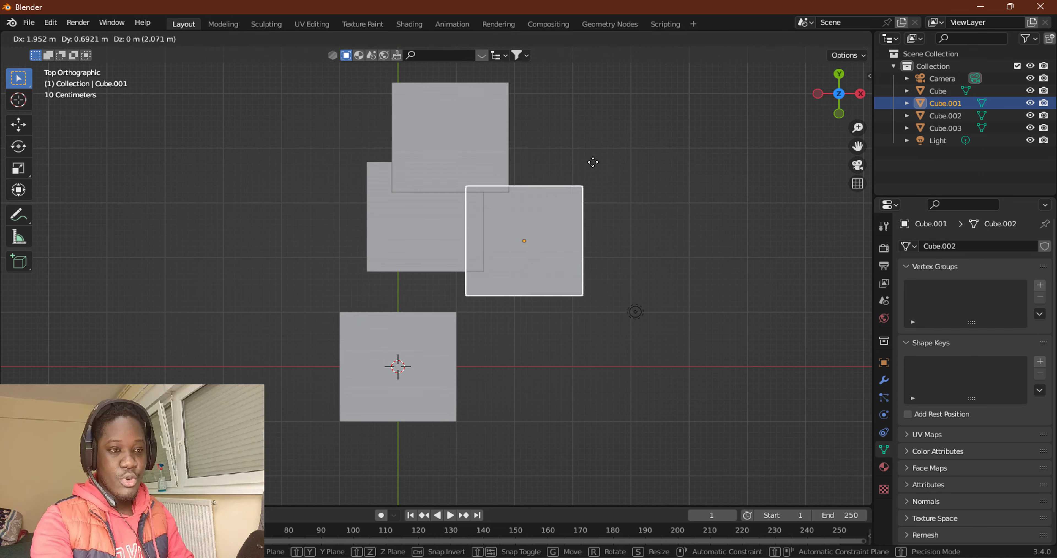
pyautogui.click(513, 152)
pyautogui.click(408, 133)
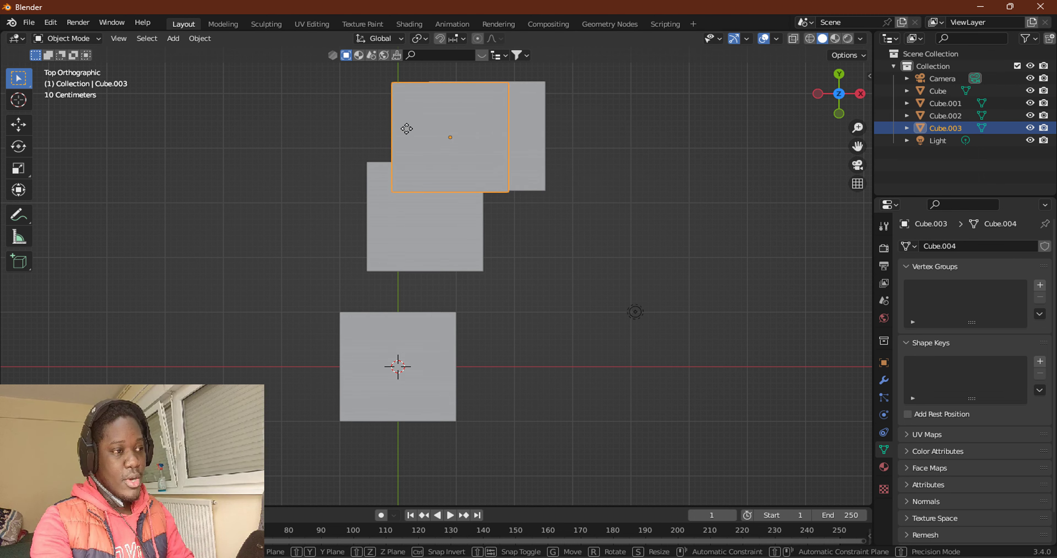
pyautogui.press('g')
pyautogui.click(346, 282)
# Select the front cube of the rearranged row and list the overlapping cubes in the Select Menu from two viewing angles.
pyautogui.moveTo(478, 351); pyautogui.dragTo(472, 226, button='middle')
pyautogui.click(406, 284)
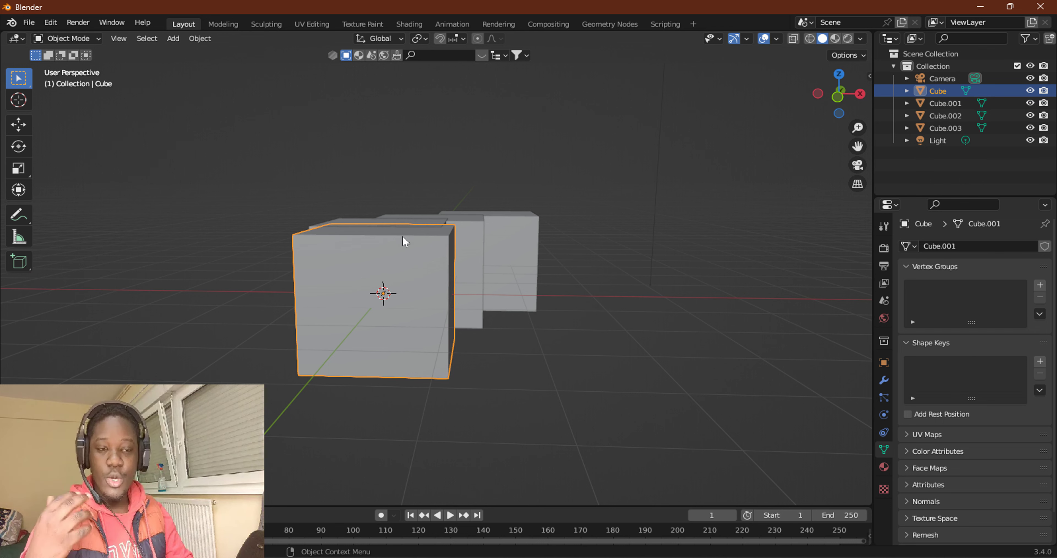
pyautogui.moveTo(403, 236); pyautogui.dragTo(482, 247, button='middle')
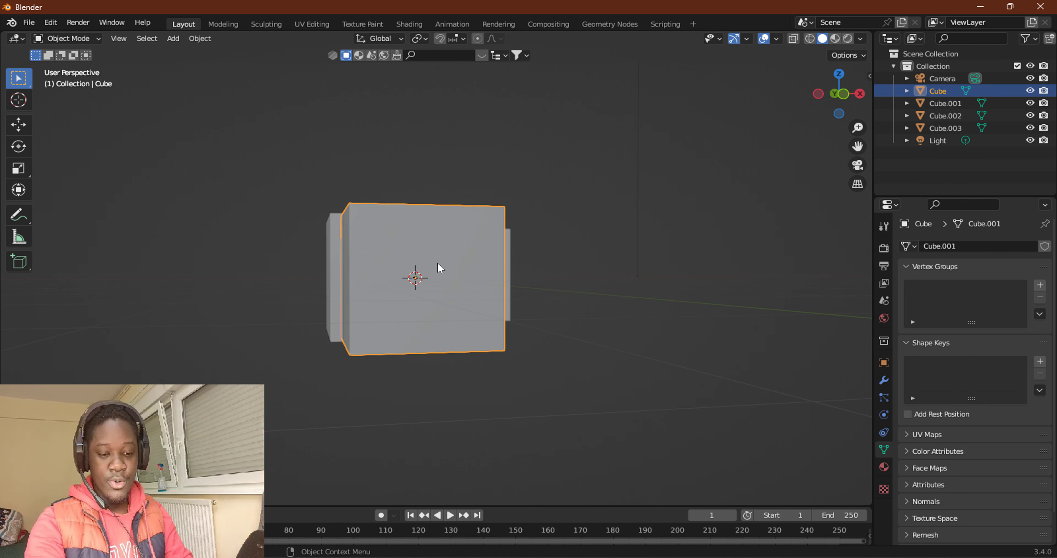
pyautogui.keyDown('alt'); pyautogui.click(393, 260); pyautogui.keyUp('alt')
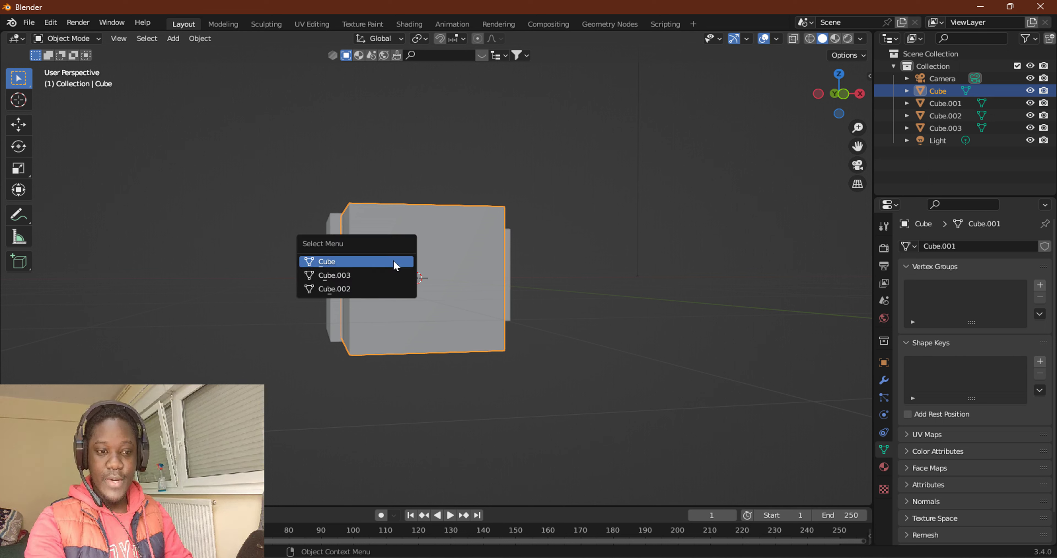
pyautogui.moveTo(432, 262)
pyautogui.mouseDown(button='middle')
pyautogui.moveTo(446, 264)
pyautogui.moveTo(413, 257)
pyautogui.mouseUp(button='middle')
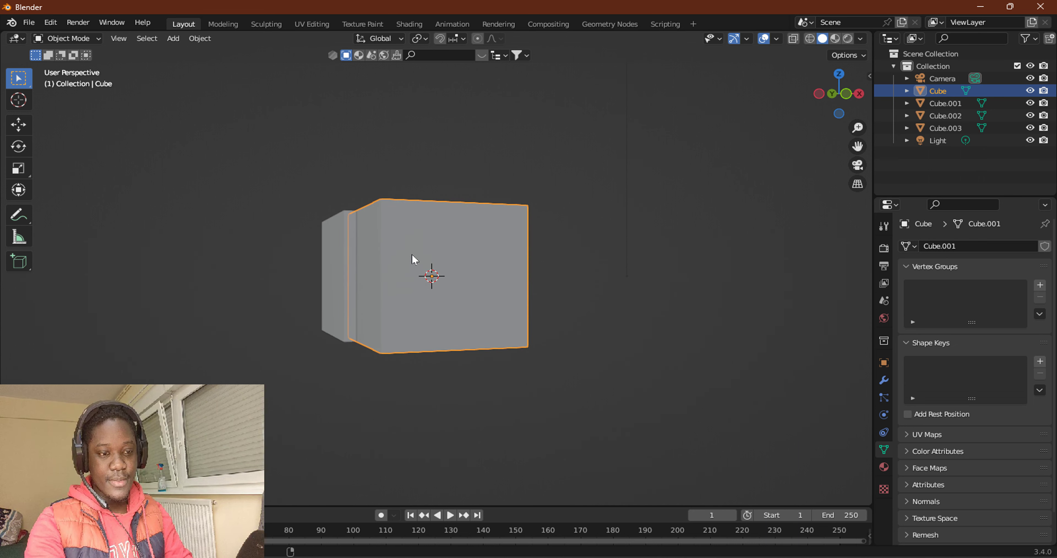
pyautogui.keyDown('alt'); pyautogui.click(412, 255); pyautogui.keyUp('alt')
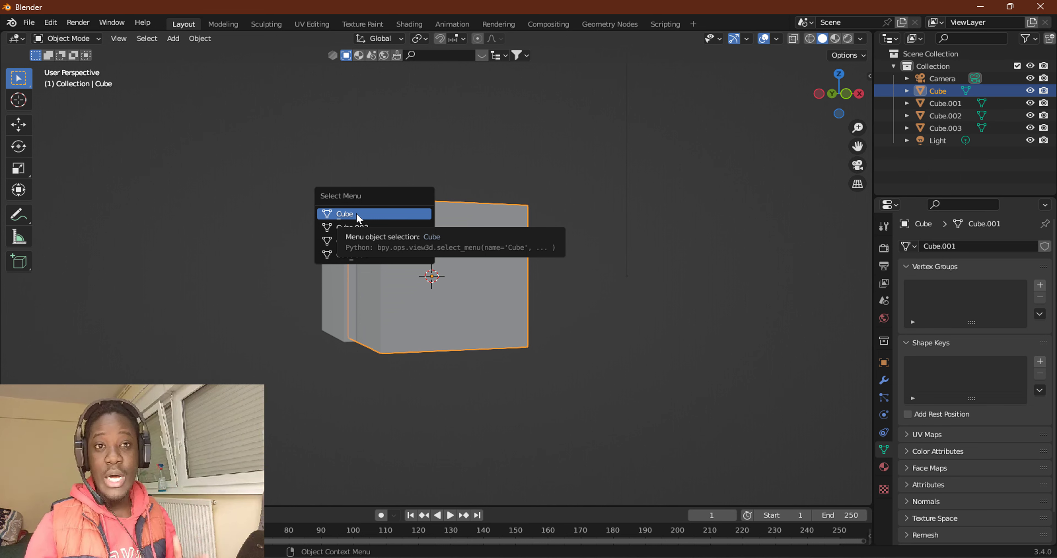
# Switch to the Blender 3.3.1 window, close its font browser and replace the text object with a cube mesh.
pyautogui.hotkey('alt', 'Tab')
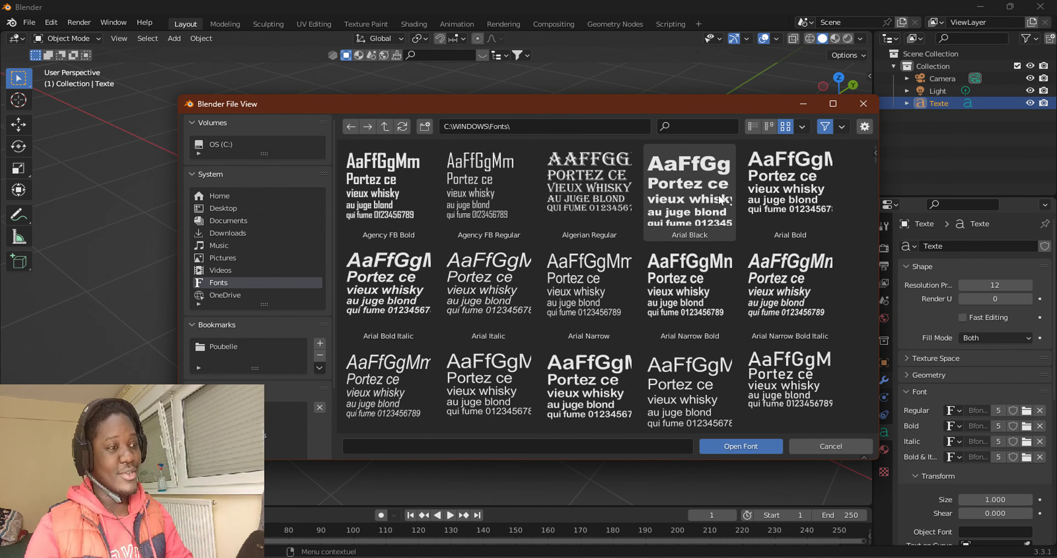
pyautogui.click(863, 104)
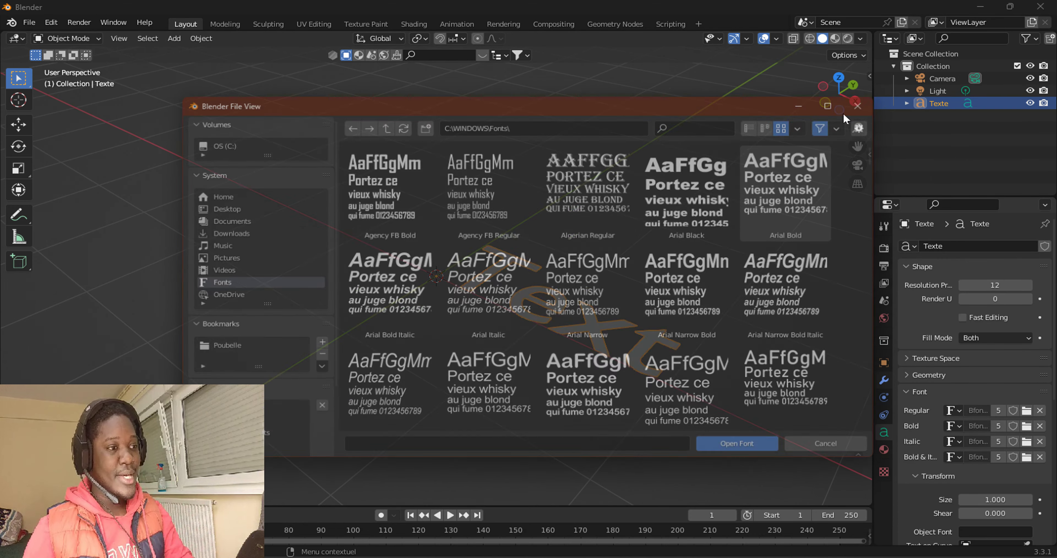
pyautogui.press('Delete')
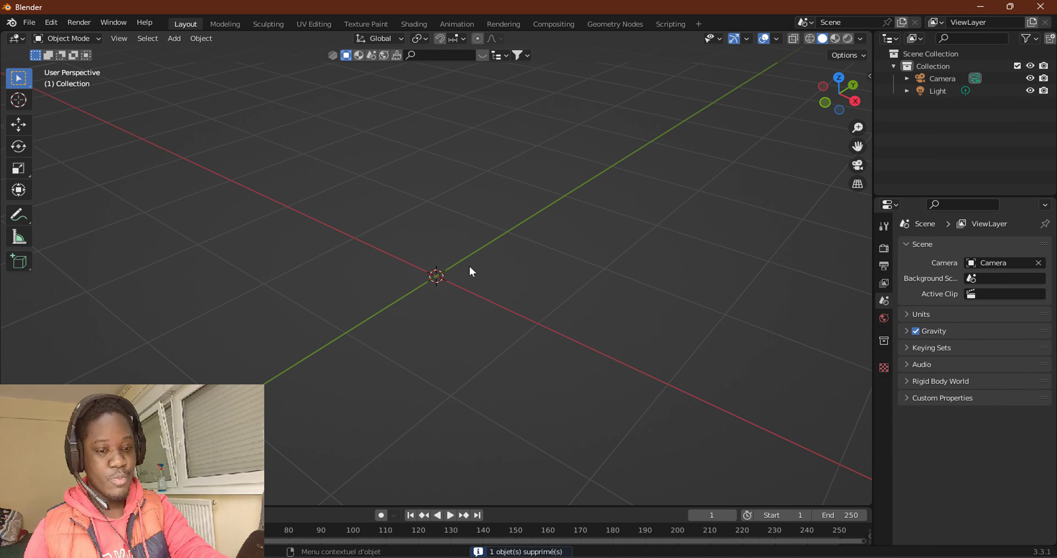
pyautogui.click(174, 38)
pyautogui.moveTo(179, 51)
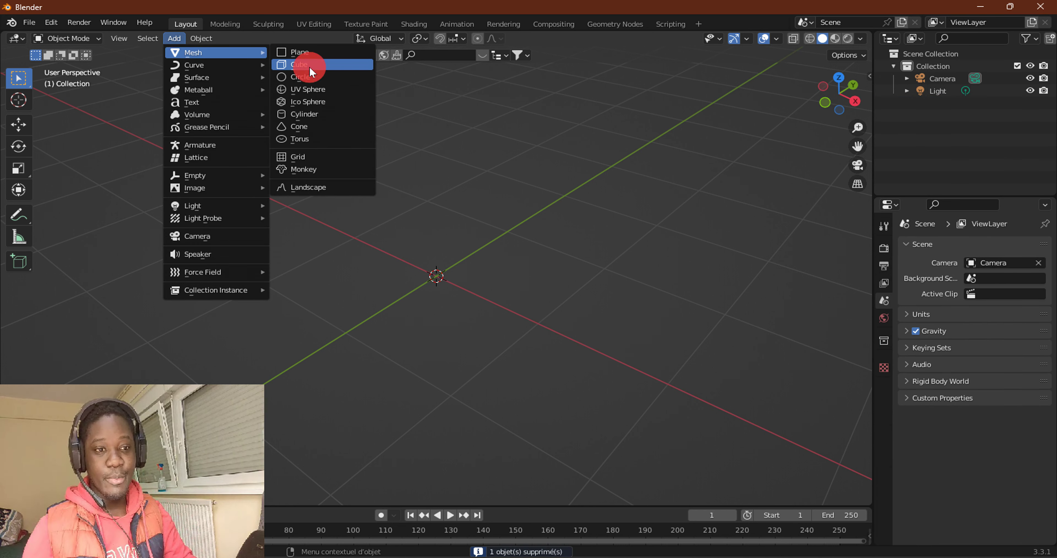
pyautogui.click(308, 64)
# Duplicate the cube three times in top view, placing each copy further along the Y axis so that it overlaps the previous one.
pyautogui.click(839, 76)
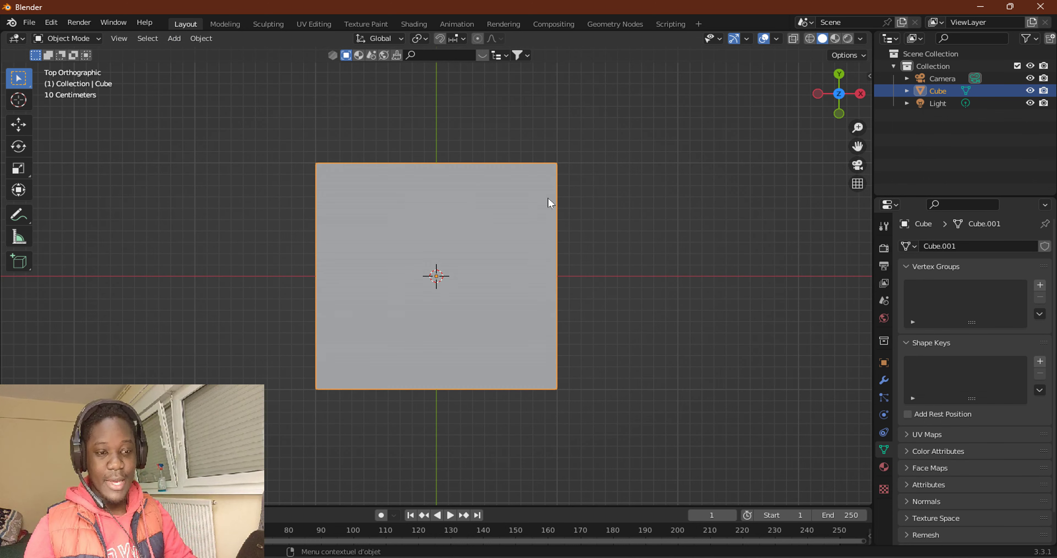
pyautogui.scroll(-4, 533, 225)
pyautogui.hotkey('shift', 'd')
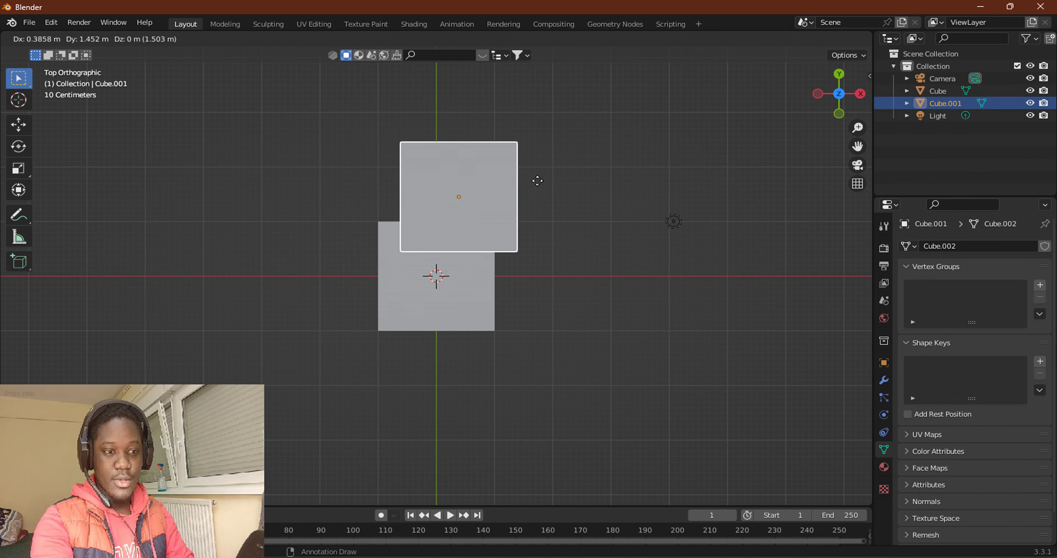
pyautogui.click(522, 171)
pyautogui.hotkey('shift', 'd')
pyautogui.click(522, 133)
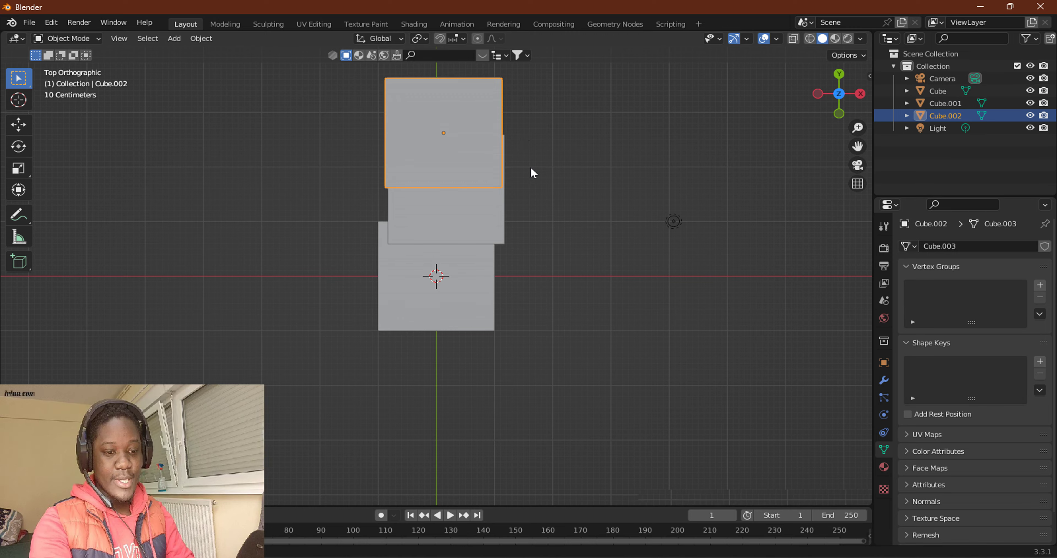
pyautogui.keyDown('shift'); pyautogui.moveTo(531, 172); pyautogui.dragTo(524, 250, button='middle'); pyautogui.keyUp('shift')
pyautogui.hotkey('shift', 'd')
pyautogui.click(528, 168)
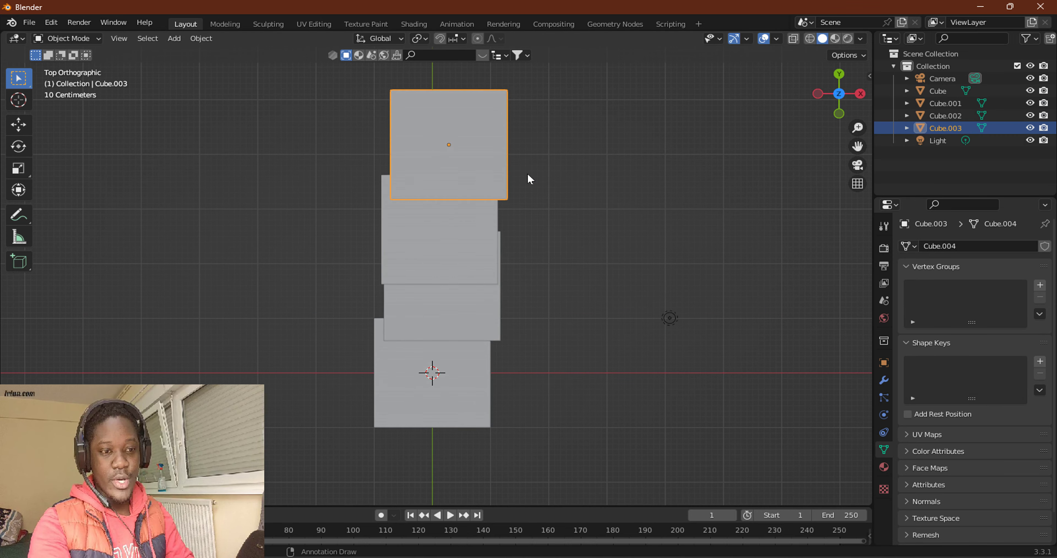
# Look at the row of cubes from the front, select the front cube and list the overlapping objects under the cursor.
pyautogui.moveTo(559, 372); pyautogui.dragTo(567, 237, button='middle')
pyautogui.click(514, 236)
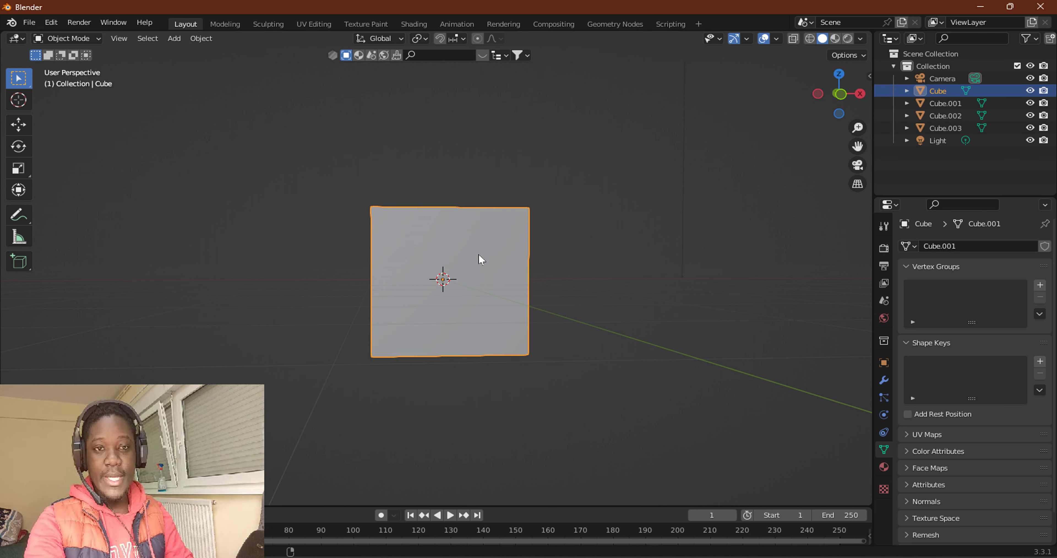
pyautogui.keyDown('alt'); pyautogui.click(479, 244); pyautogui.keyUp('alt')
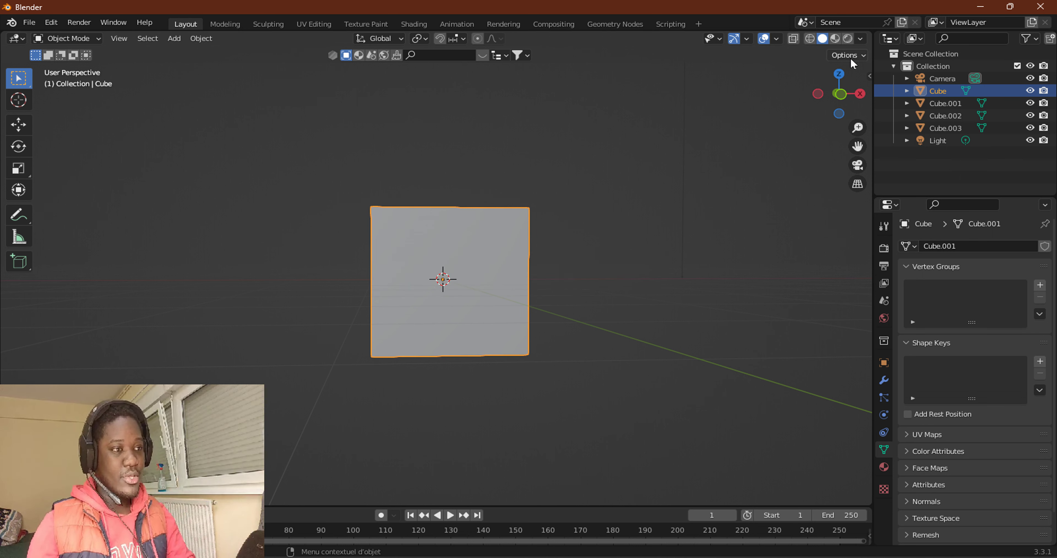
# In top view, move Cube.003 back beside the original cube and Cube.001 to the far end of the row.
pyautogui.click(839, 74)
pyautogui.click(478, 156)
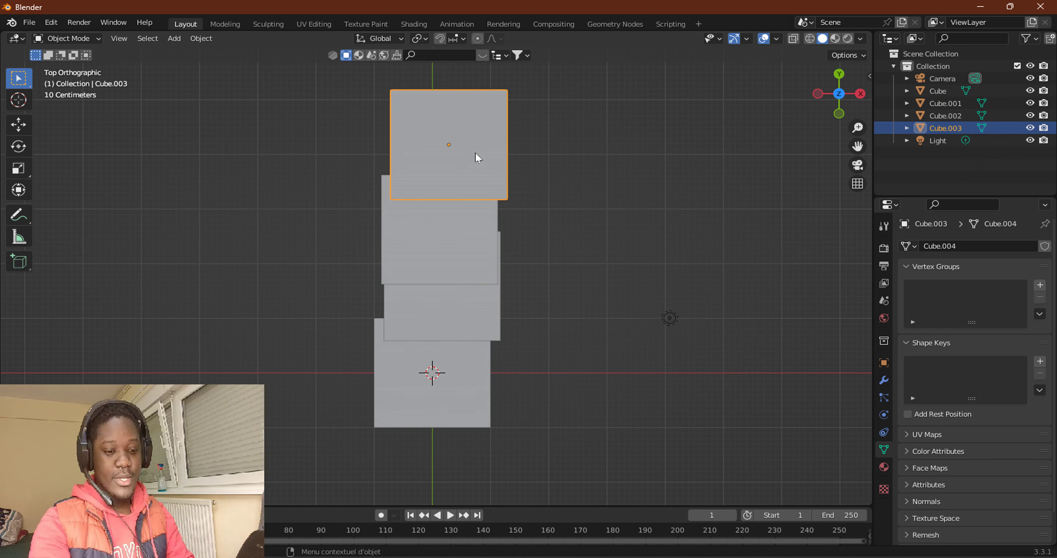
pyautogui.press('g')
pyautogui.click(457, 286)
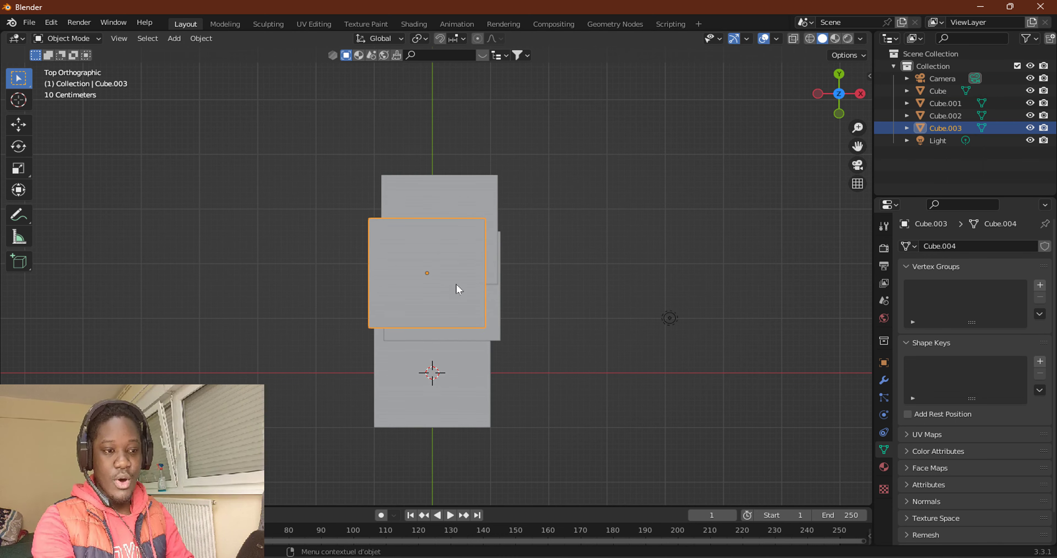
pyautogui.click(494, 320)
pyautogui.press('g')
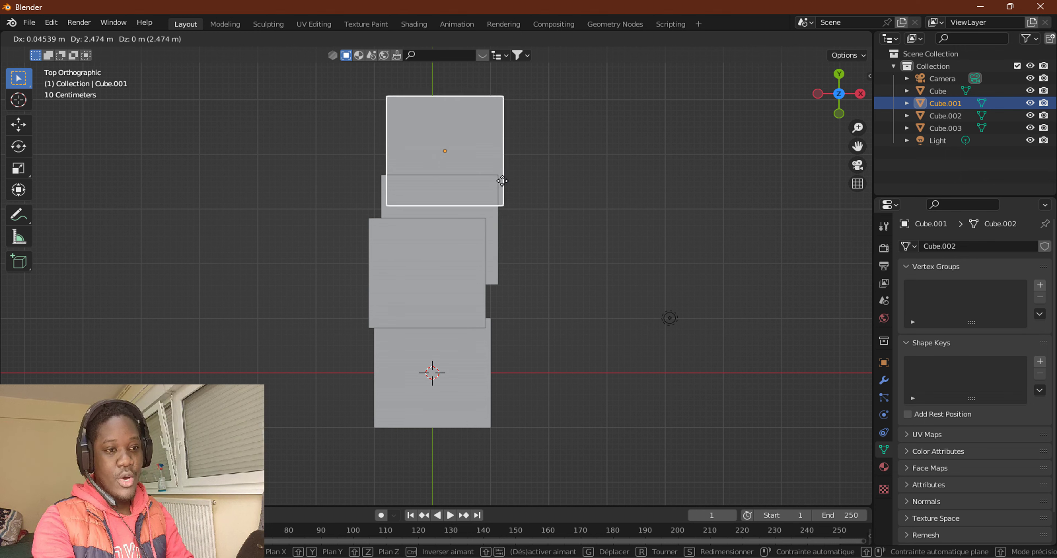
pyautogui.click(499, 181)
# List the overlapping cubes from the front in the Select Menu, choose Cube, and compare the listed order with the rearranged row.
pyautogui.moveTo(492, 281); pyautogui.dragTo(510, 172, button='middle')
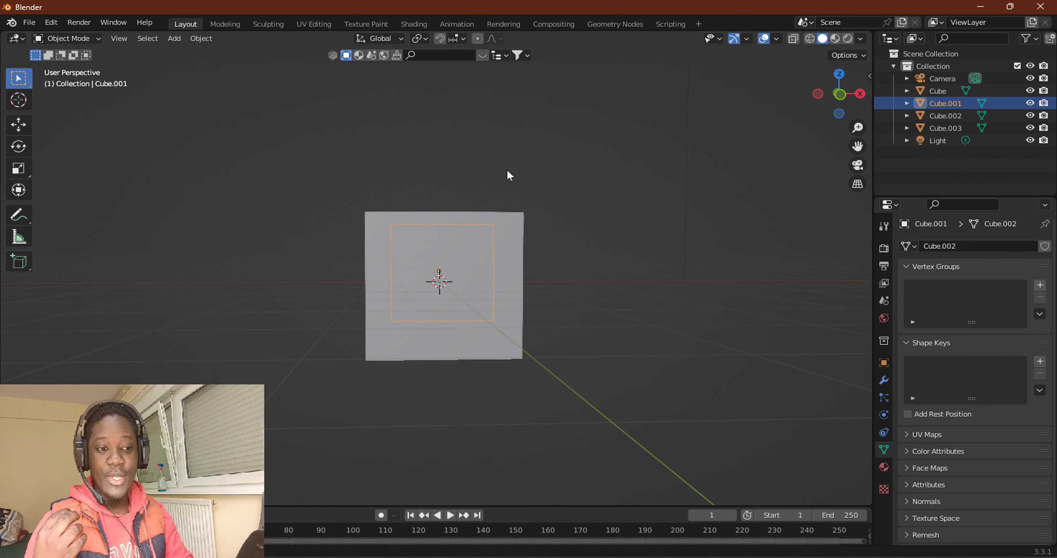
pyautogui.click(515, 225)
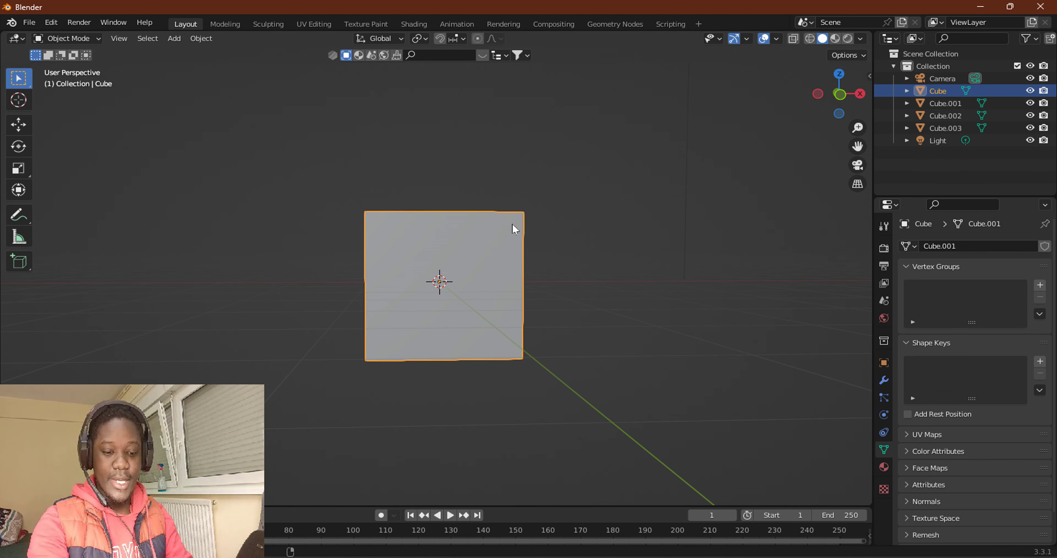
pyautogui.keyDown('alt'); pyautogui.click(459, 246); pyautogui.keyUp('alt')
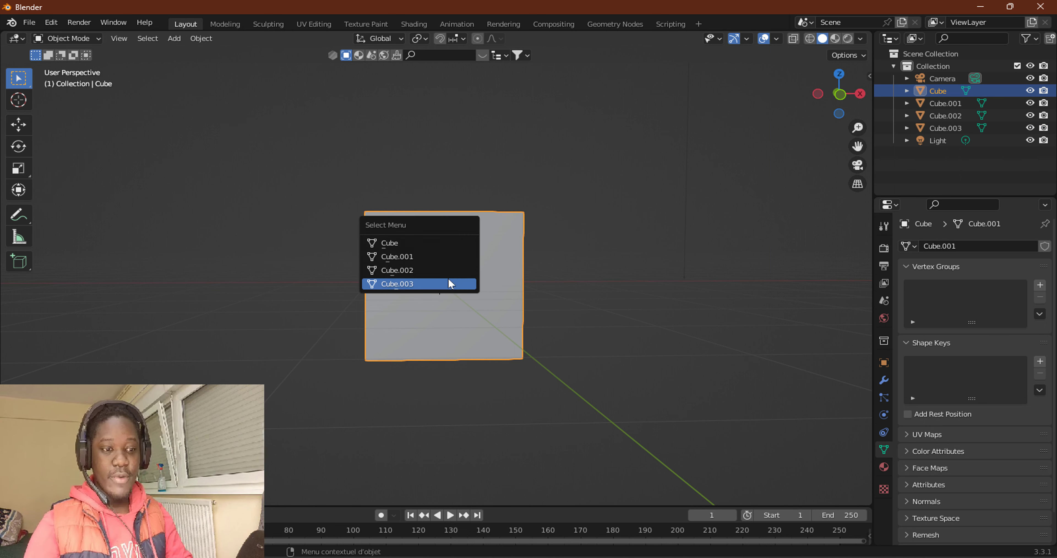
pyautogui.click(429, 241)
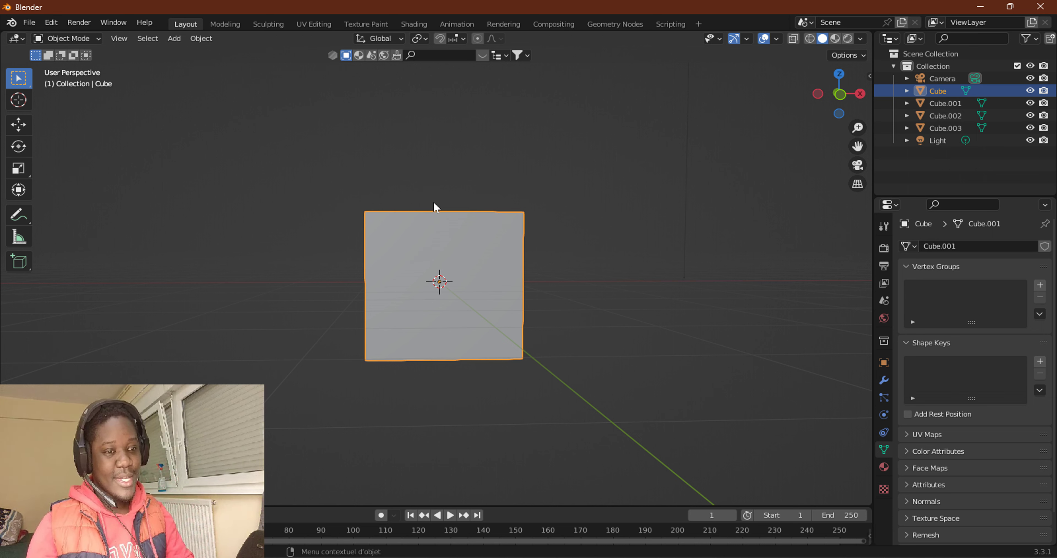
pyautogui.moveTo(434, 206); pyautogui.dragTo(420, 217, button='middle')
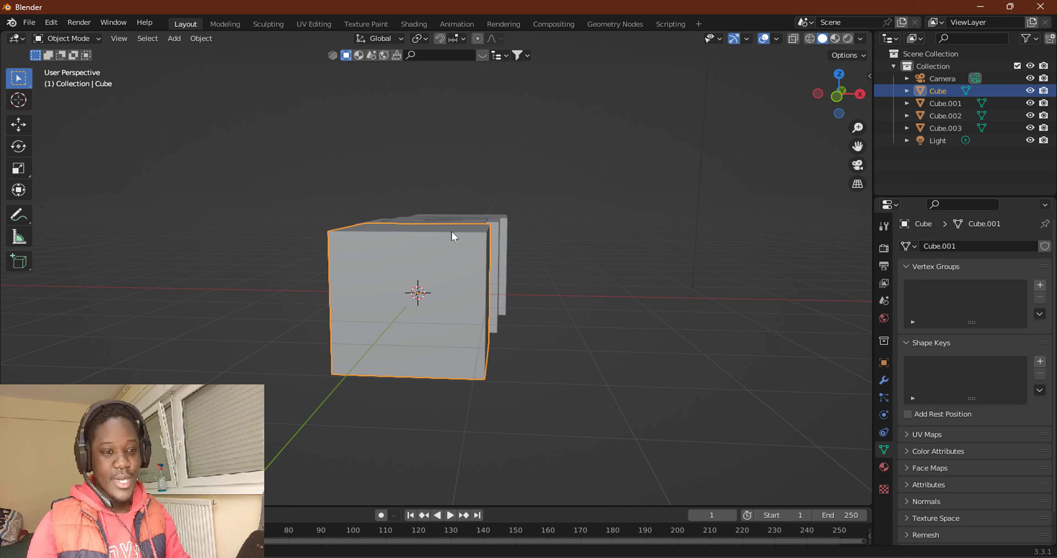
pyautogui.moveTo(455, 233); pyautogui.dragTo(453, 248, button='middle')
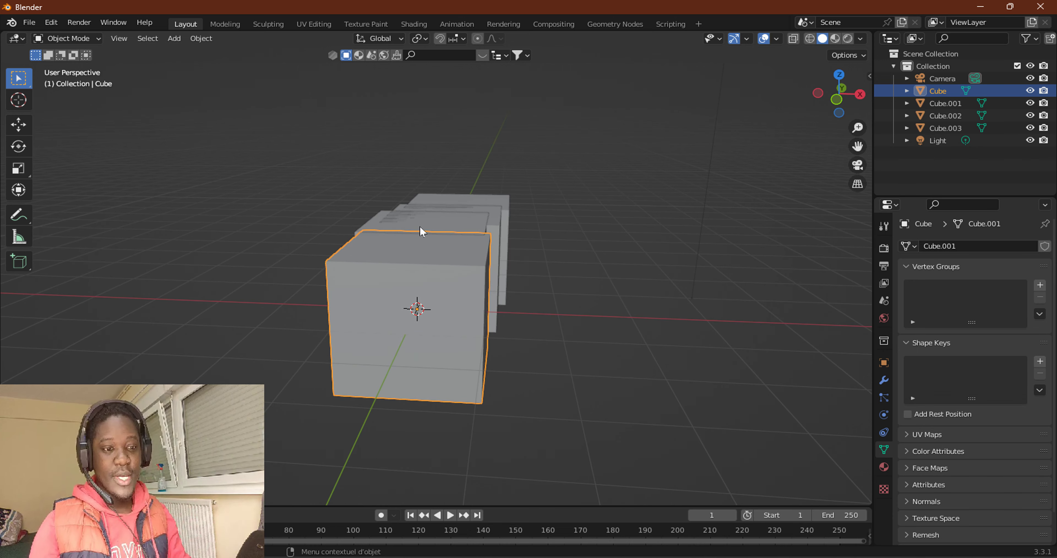
# Select the whole row of cubes, and in the Blender 3.4.0 window widen and heighten the Outliner.
pyautogui.moveTo(272, 147); pyautogui.dragTo(491, 264)
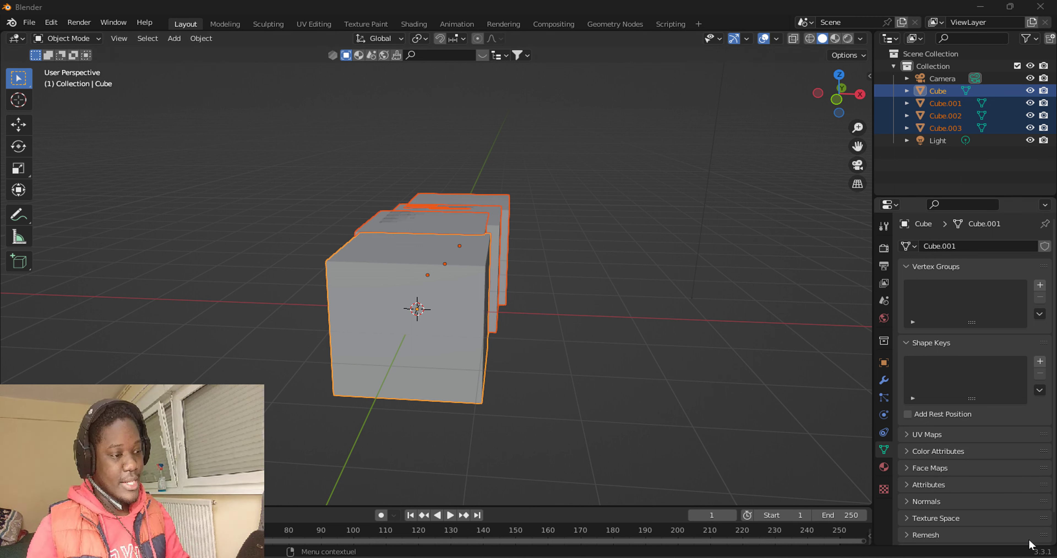
pyautogui.hotkey('alt', 'Tab')
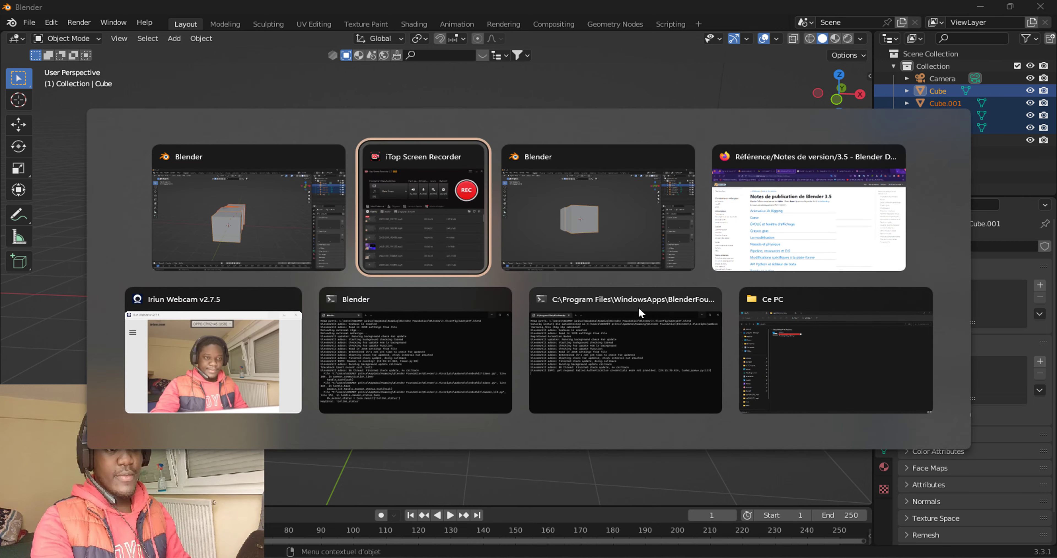
pyautogui.hotkey('alt', 'Tab')
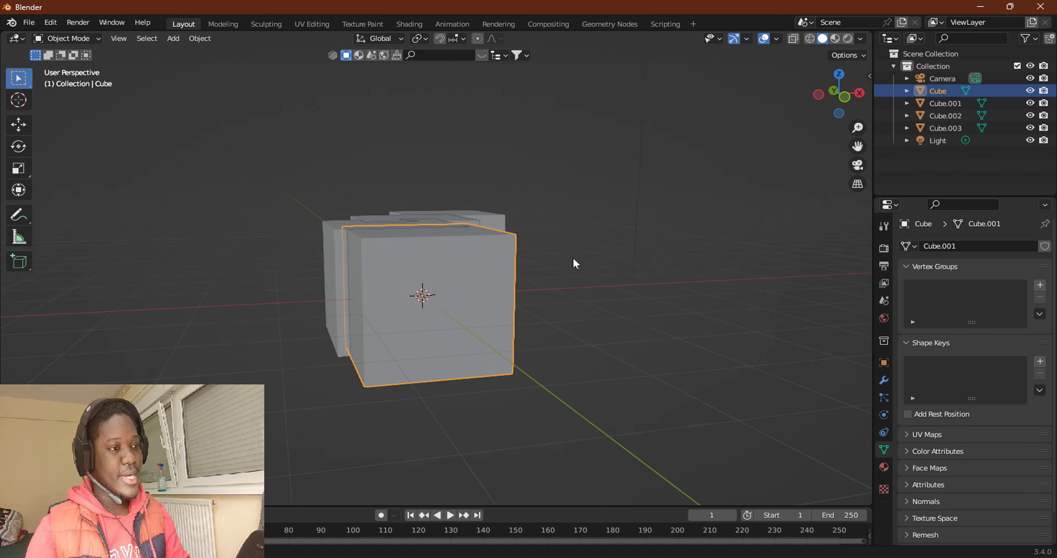
pyautogui.moveTo(576, 262); pyautogui.dragTo(552, 248, button='middle')
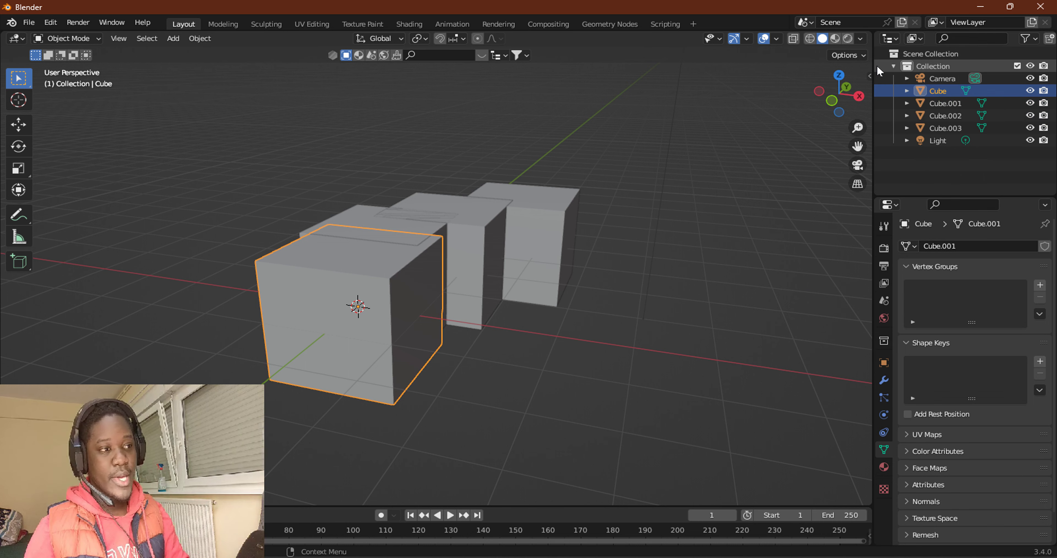
pyautogui.moveTo(874, 87); pyautogui.dragTo(814, 87)
pyautogui.moveTo(859, 197); pyautogui.dragTo(857, 232)
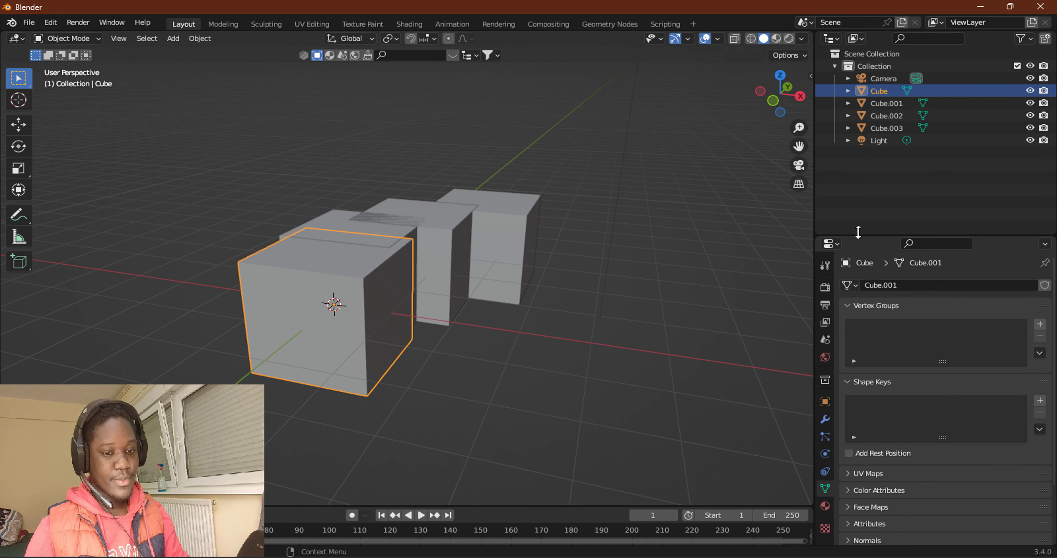
# Show Library Overrides in the Outliner and set the override view mode to Hierarchies.
pyautogui.click(831, 39)
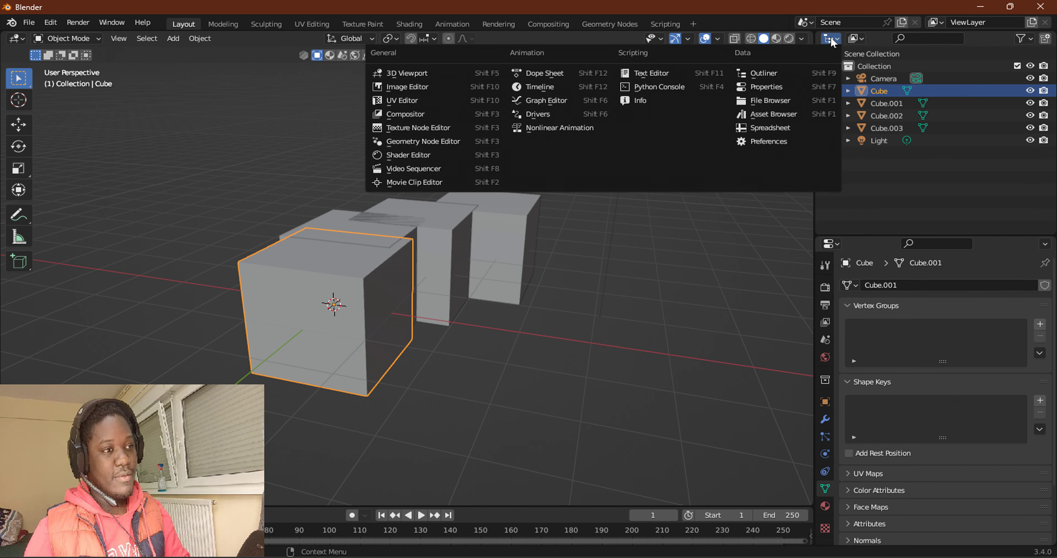
pyautogui.click(855, 38)
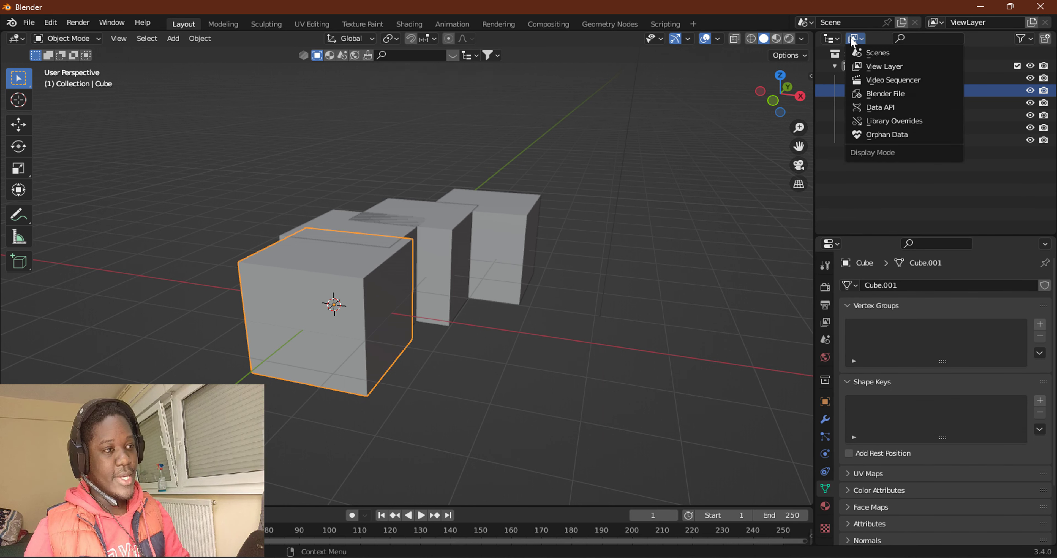
pyautogui.click(890, 123)
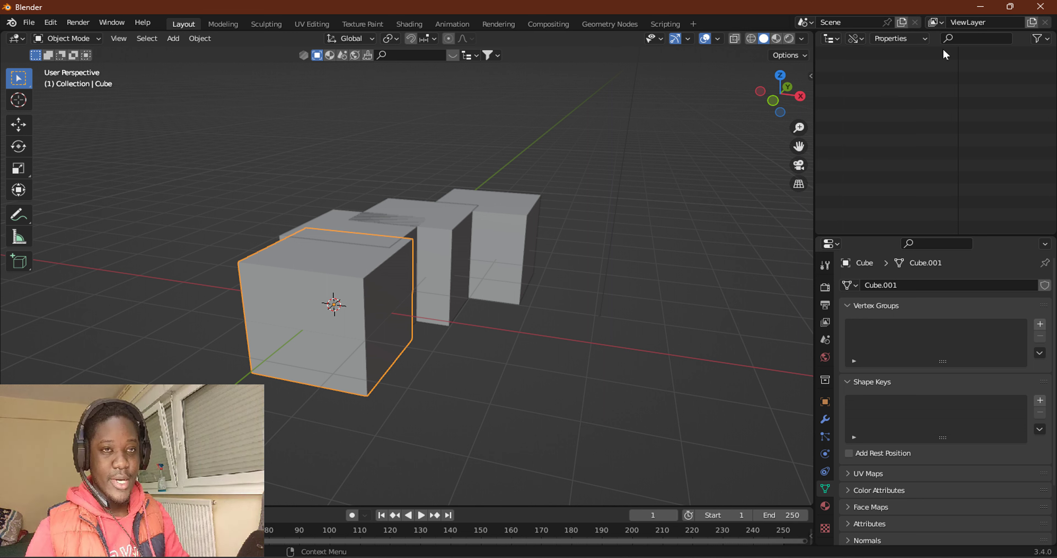
pyautogui.click(905, 39)
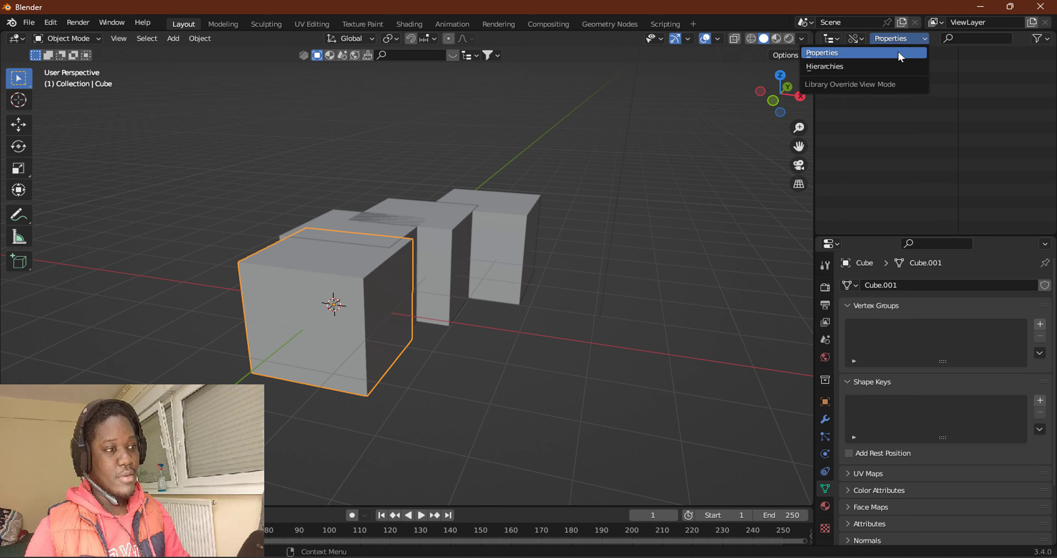
pyautogui.click(890, 67)
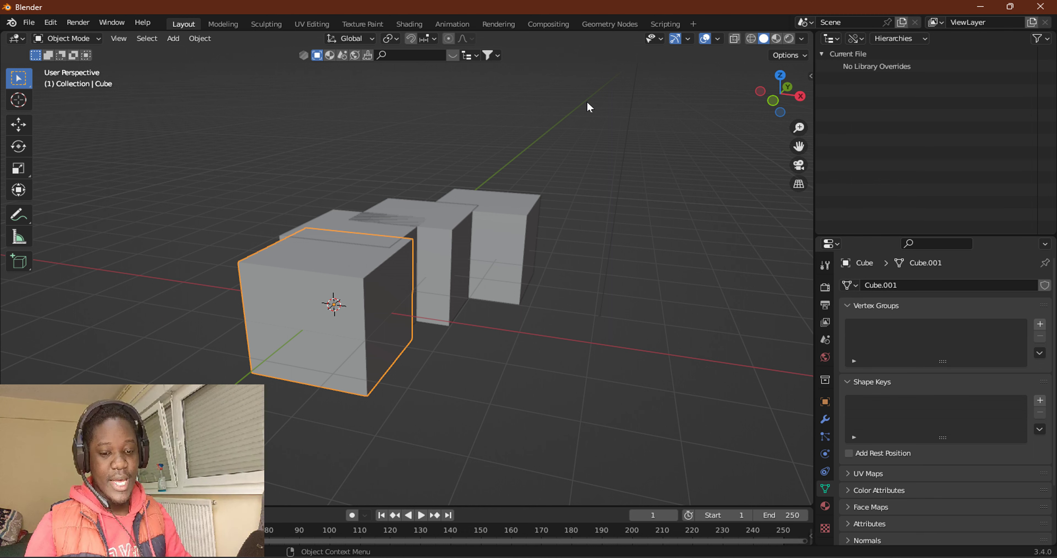
# Switch to Blender 3.3.1, widen its Outliner and display Library Overrides in the Hierarchies view mode for comparison.
pyautogui.hotkey('alt', 'Tab')
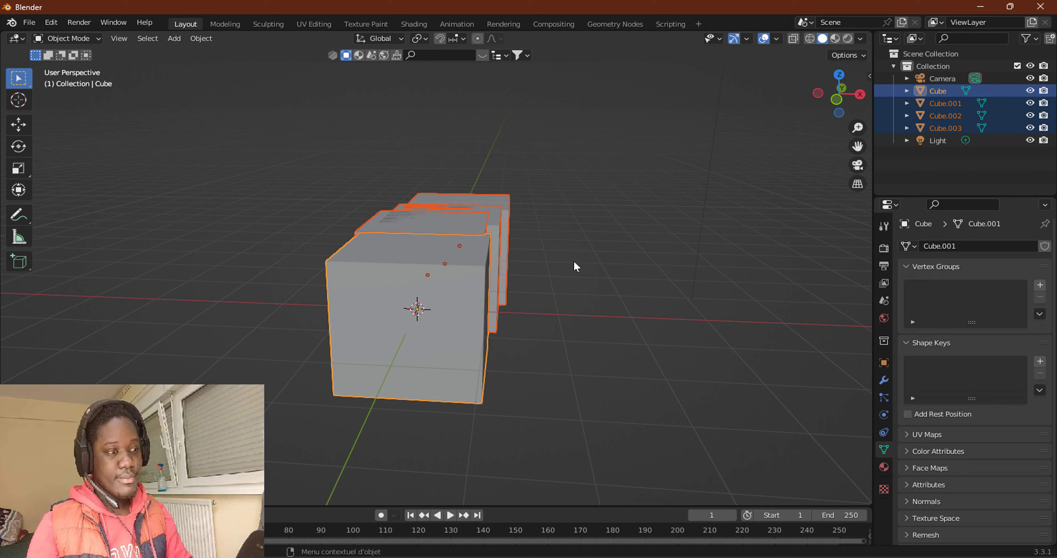
pyautogui.click(914, 38)
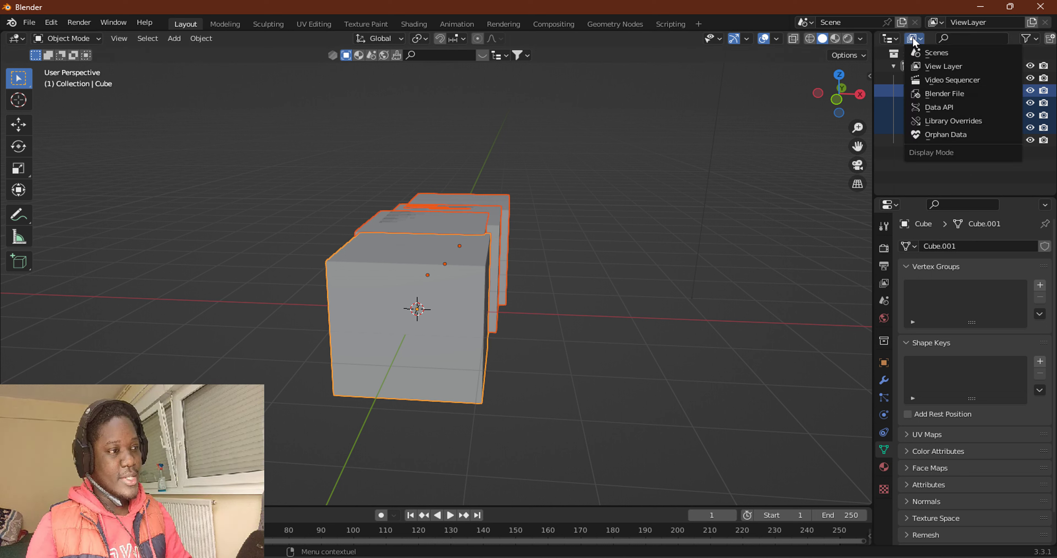
pyautogui.click(981, 121)
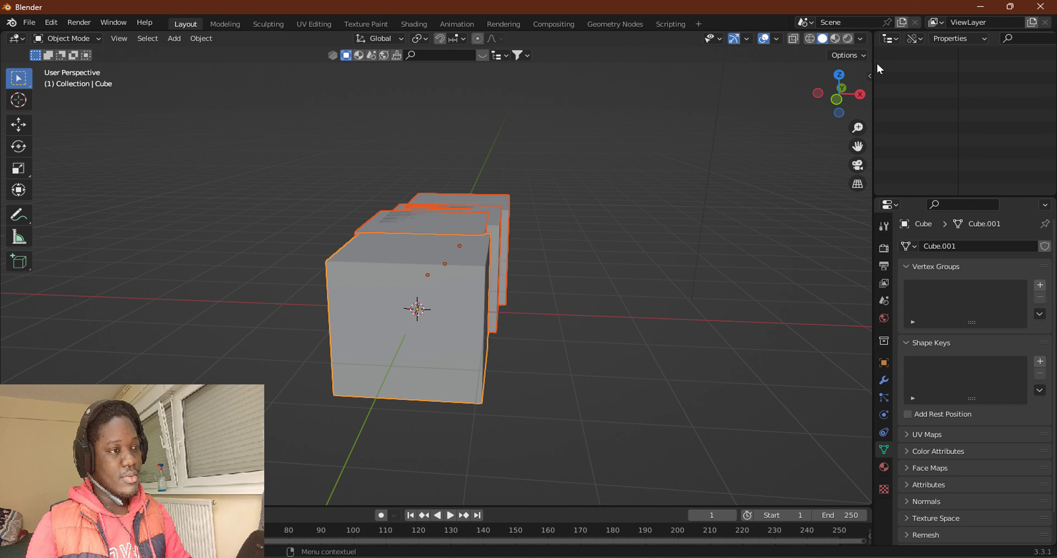
pyautogui.moveTo(874, 65); pyautogui.dragTo(794, 77)
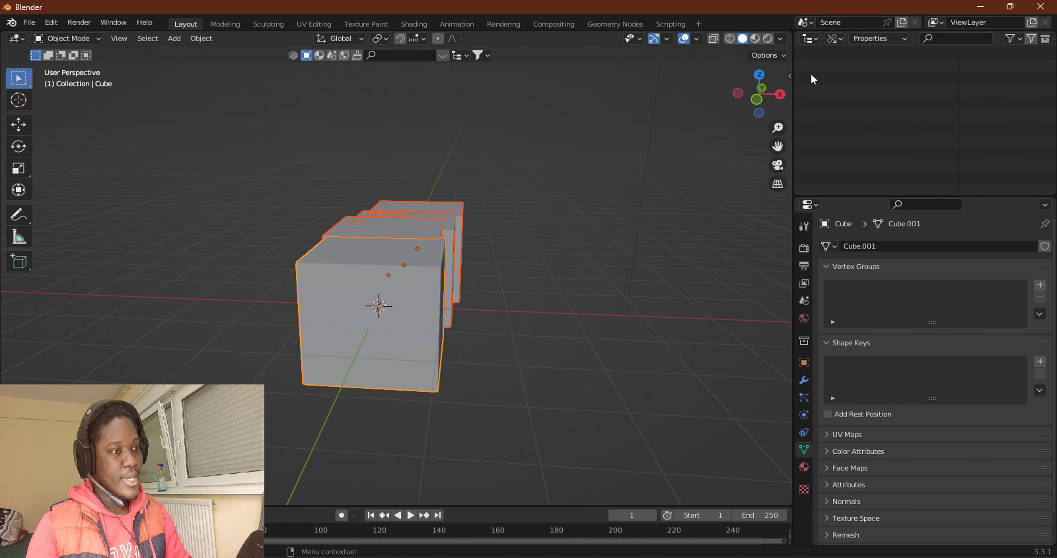
pyautogui.click(864, 39)
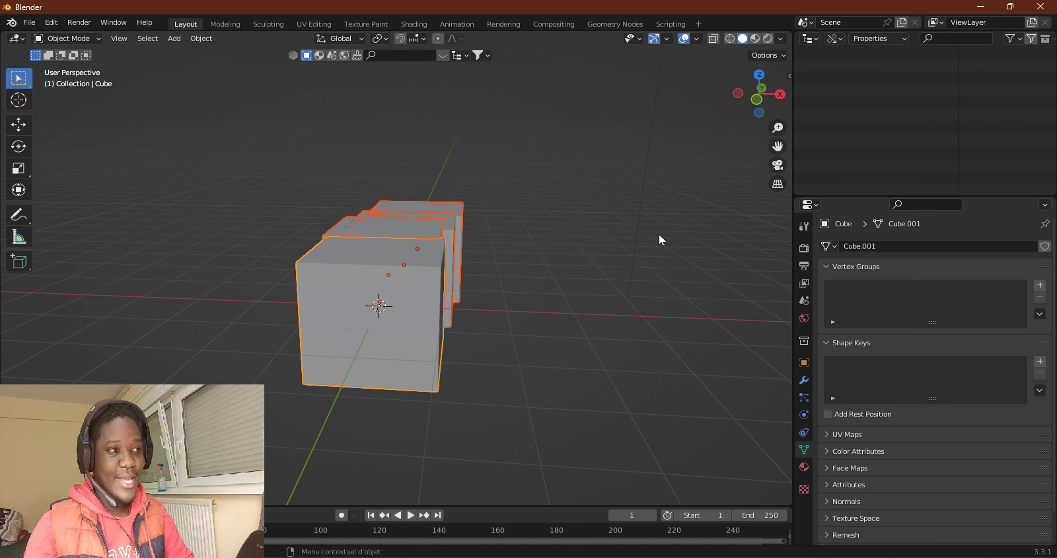
pyautogui.click(882, 38)
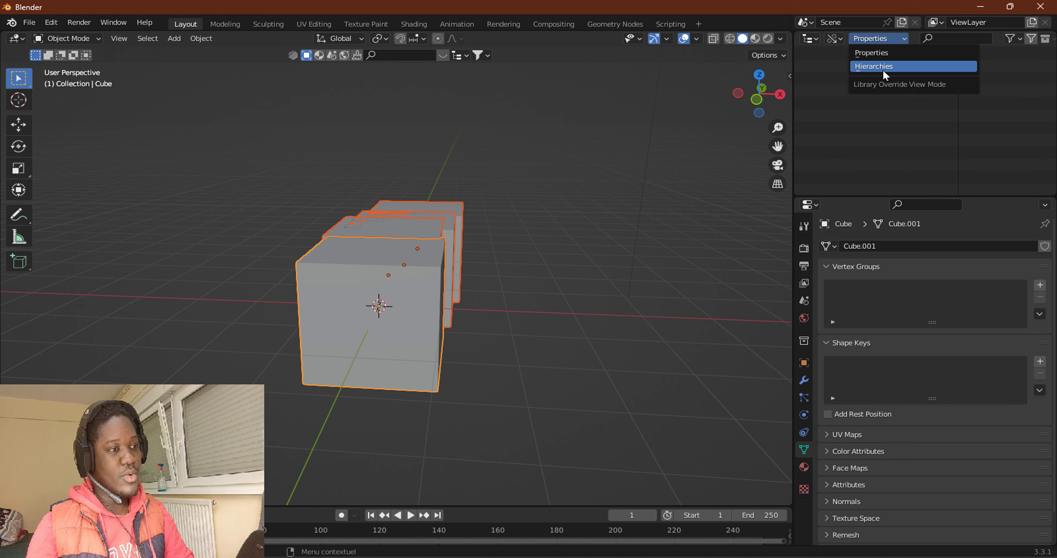
pyautogui.click(883, 68)
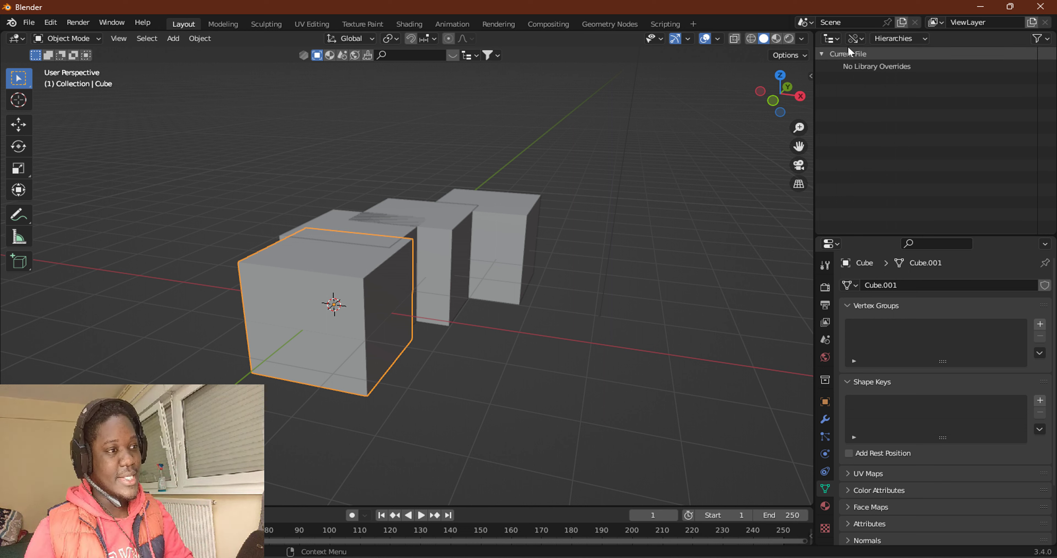
# In the Blender 3.4.0 window, return the Outliner to the View Layer display mode and add a new collection.
pyautogui.click(857, 41)
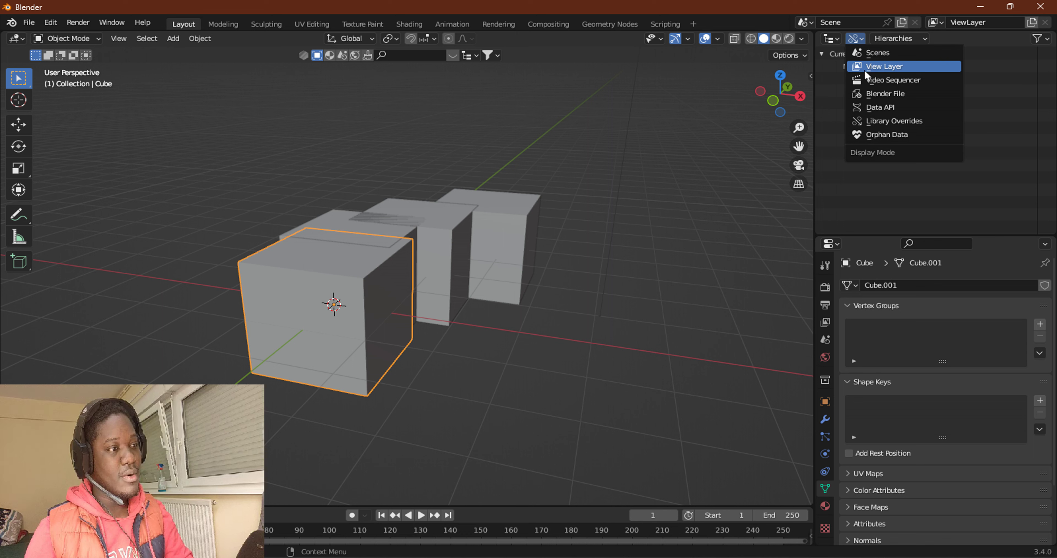
pyautogui.click(862, 69)
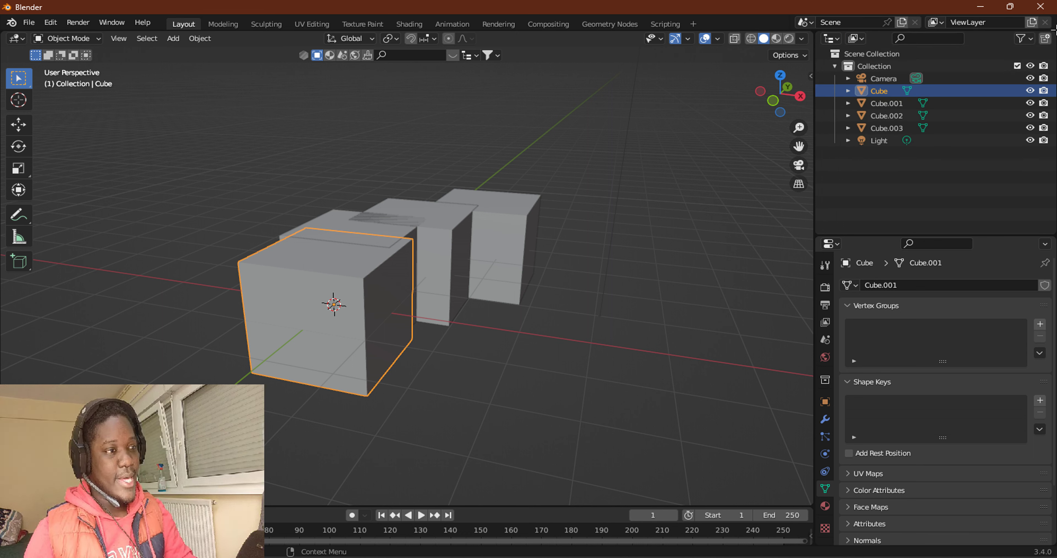
pyautogui.click(1046, 38)
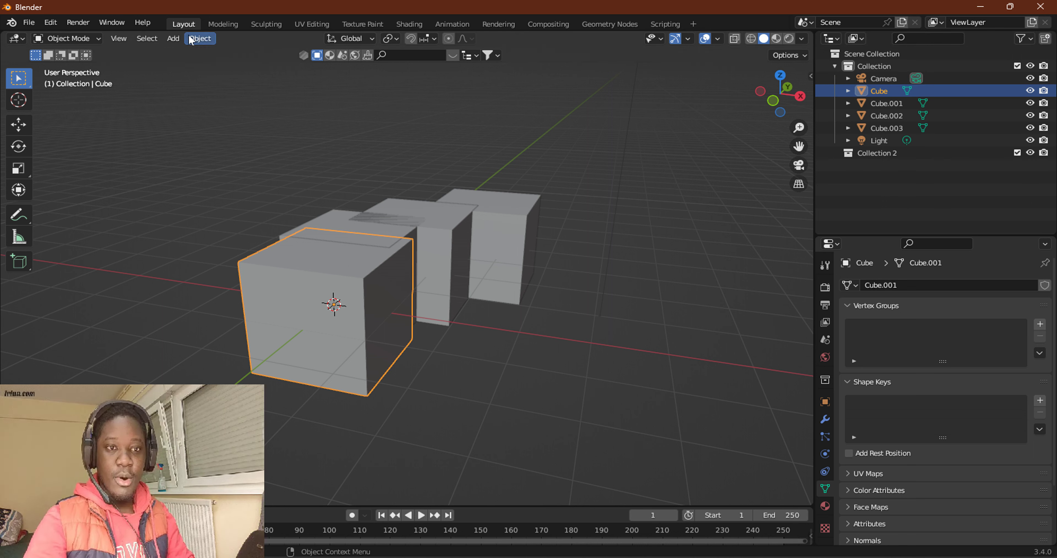
# Select all objects in the scene, move them from Collection into Collection 2 and collapse Collection 2.
pyautogui.click(154, 38)
pyautogui.click(149, 54)
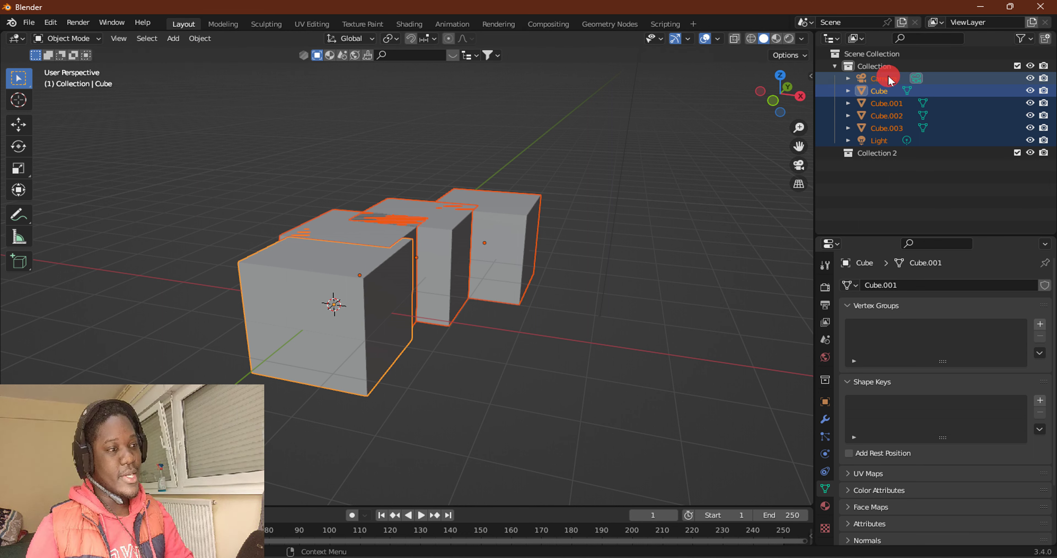
pyautogui.moveTo(888, 79); pyautogui.dragTo(871, 152)
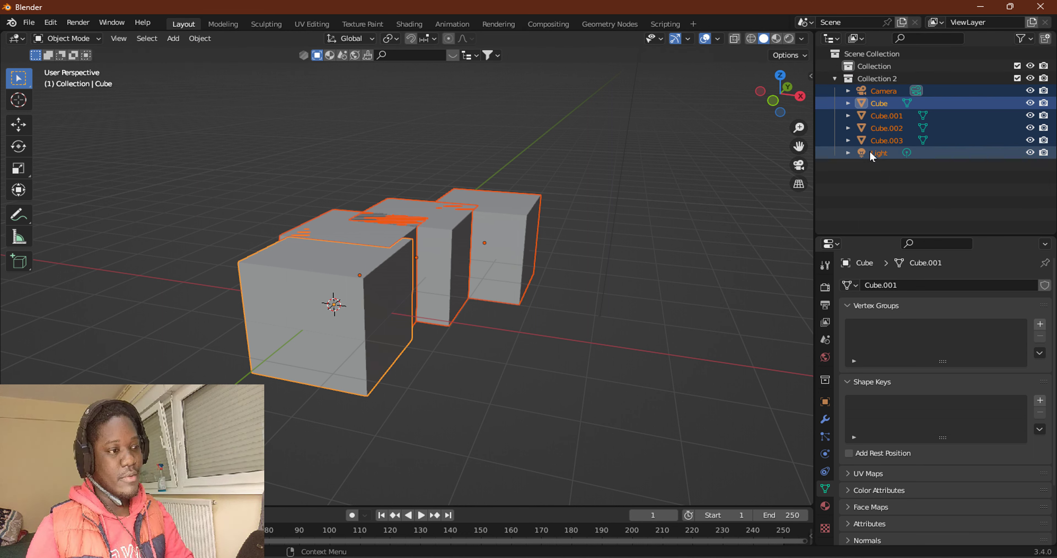
pyautogui.click(835, 78)
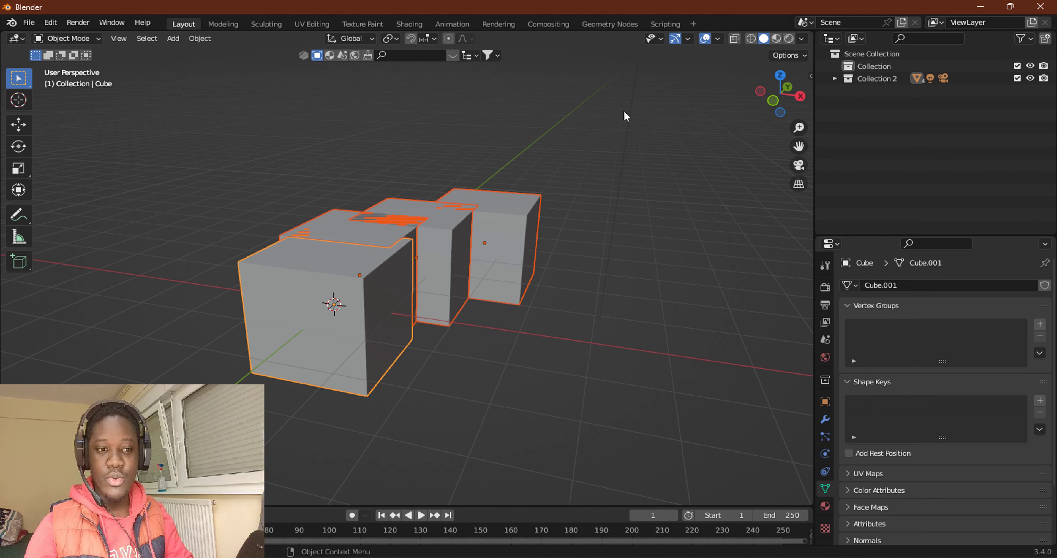
# Switch to Blender 3.3.1, set its Outliner back to the View Layer display mode and add a new collection.
pyautogui.hotkey('alt', 'Tab')
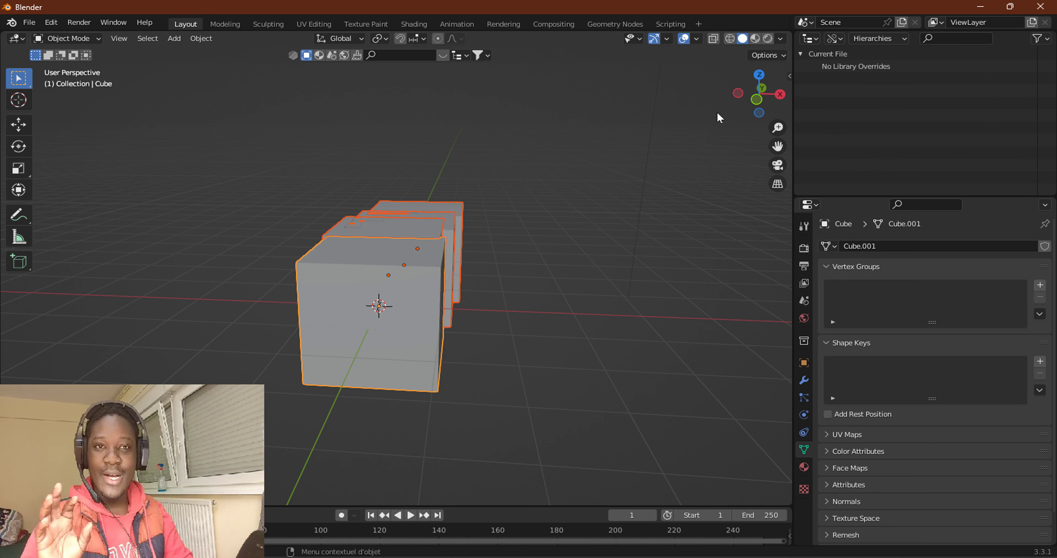
pyautogui.click(861, 42)
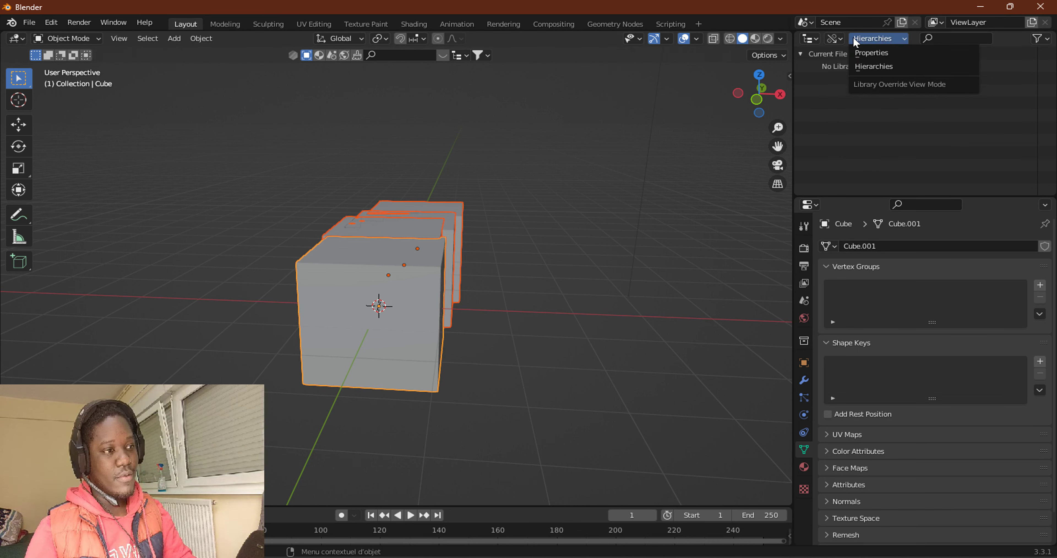
pyautogui.click(834, 39)
pyautogui.click(839, 67)
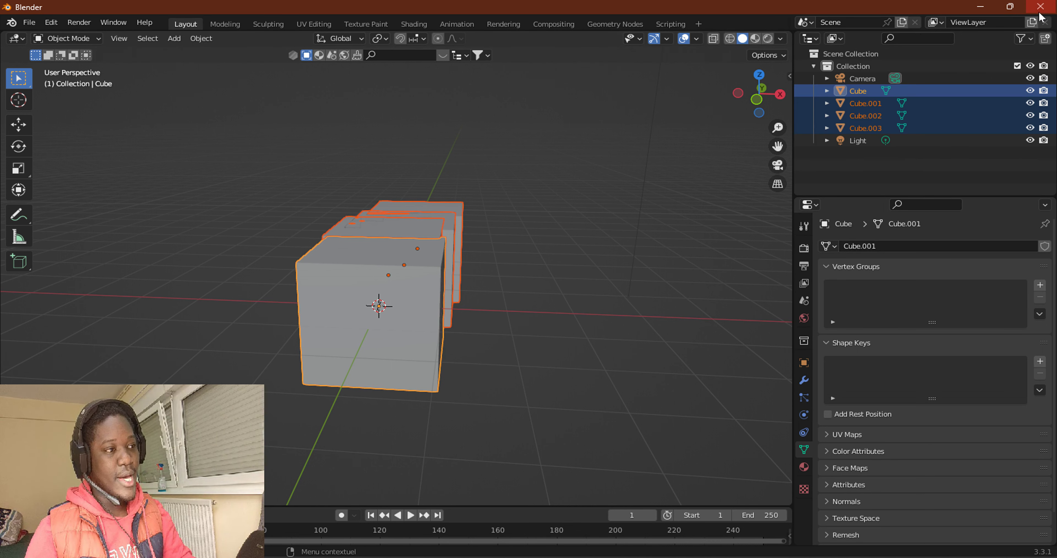
pyautogui.click(1045, 38)
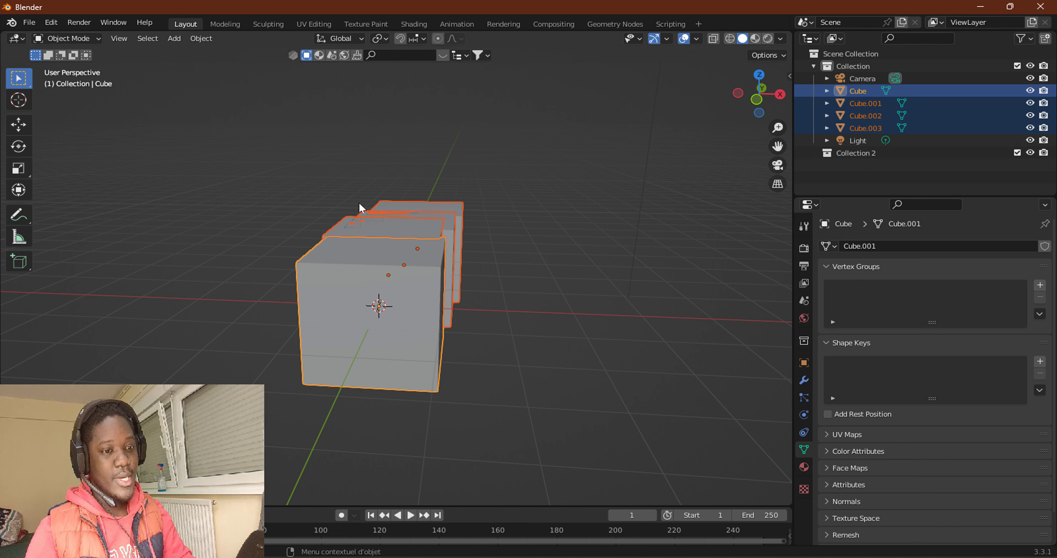
# Select every object in the 3.3.1 scene, transfer them all to Collection 2 and collapse that collection.
pyautogui.click(147, 40)
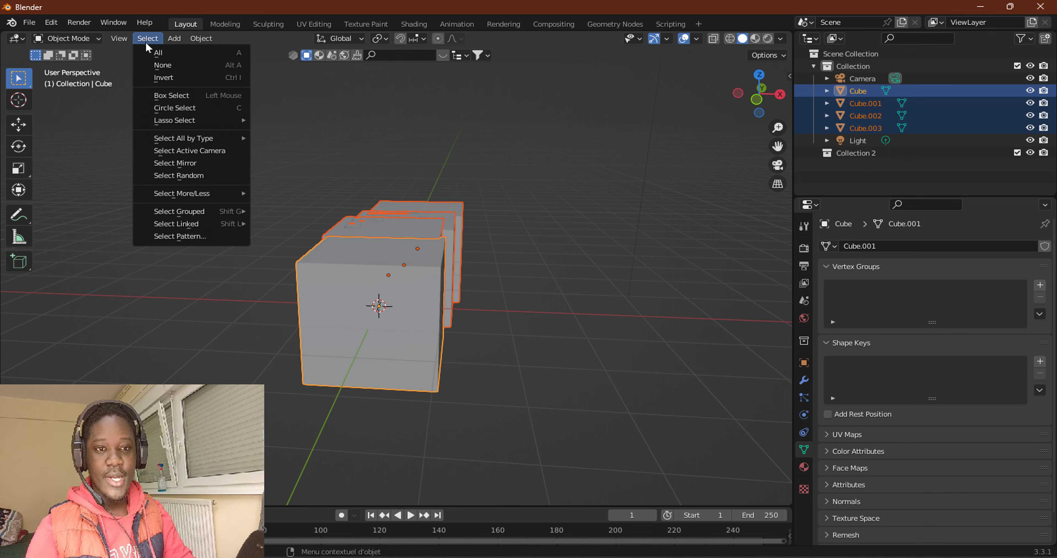
pyautogui.click(182, 50)
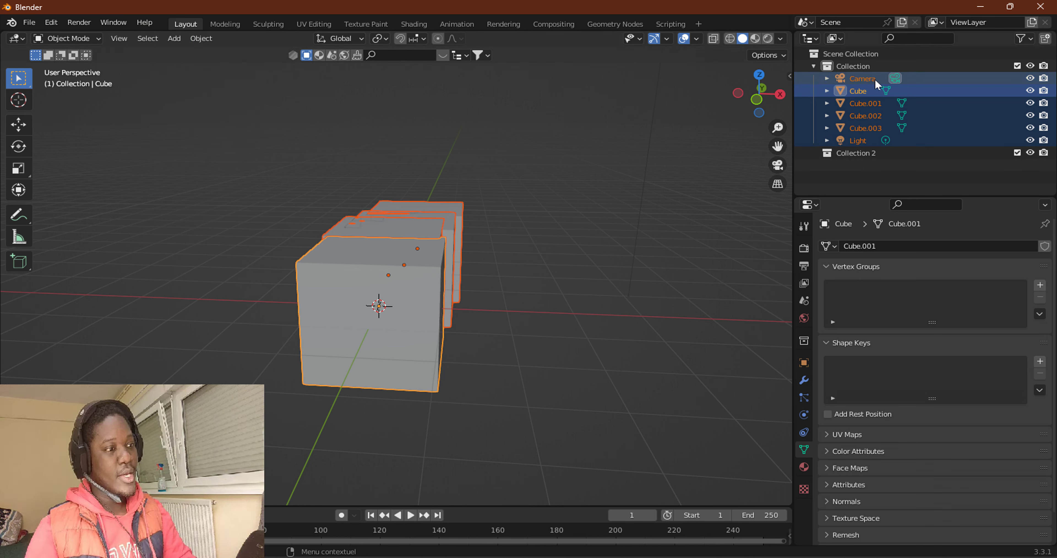
pyautogui.moveTo(875, 89); pyautogui.dragTo(869, 153)
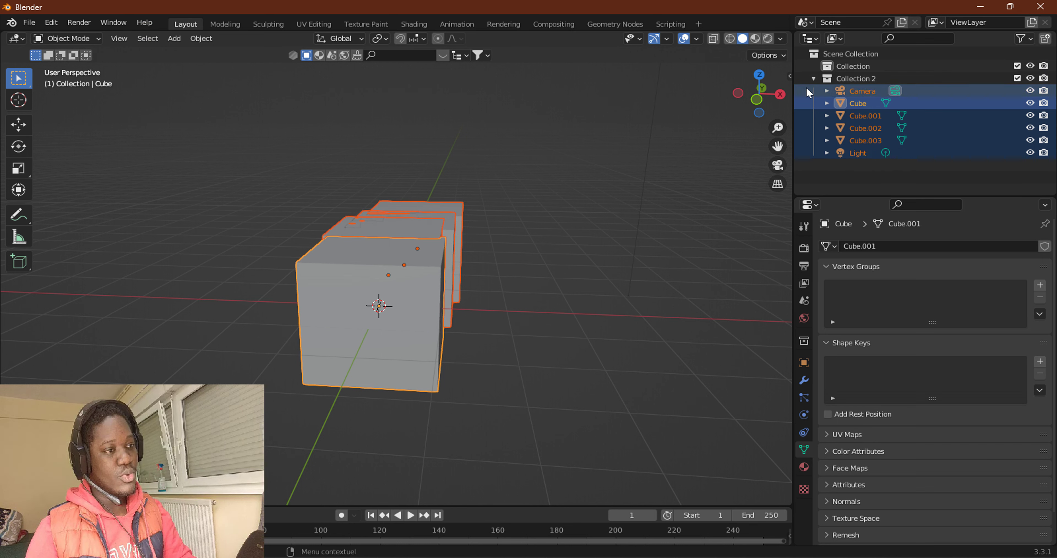
pyautogui.click(812, 80)
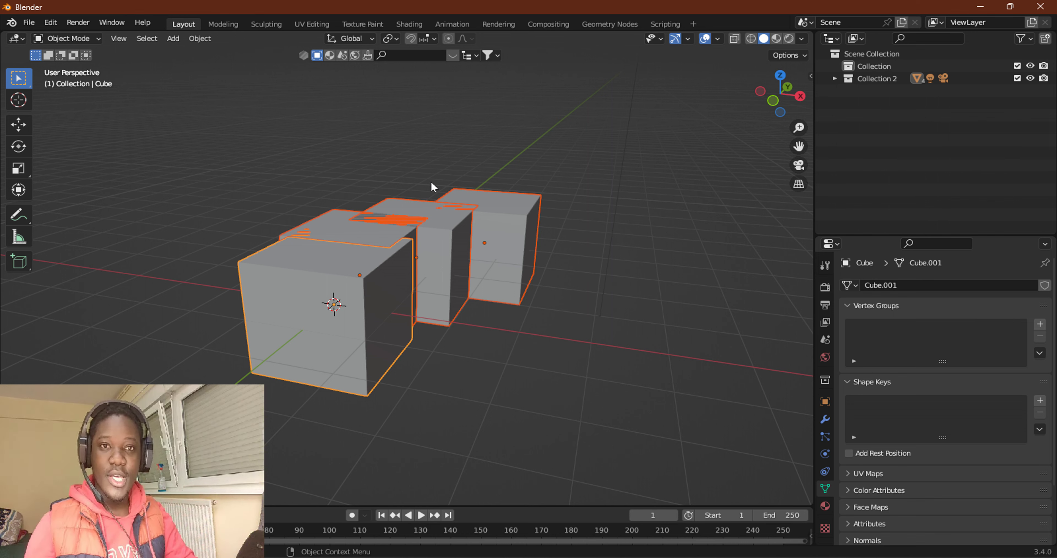
# In Blender 3.4.0, open the save dialog to examine its file name field, and close it without saving.
pyautogui.hotkey('ctrl', 's')
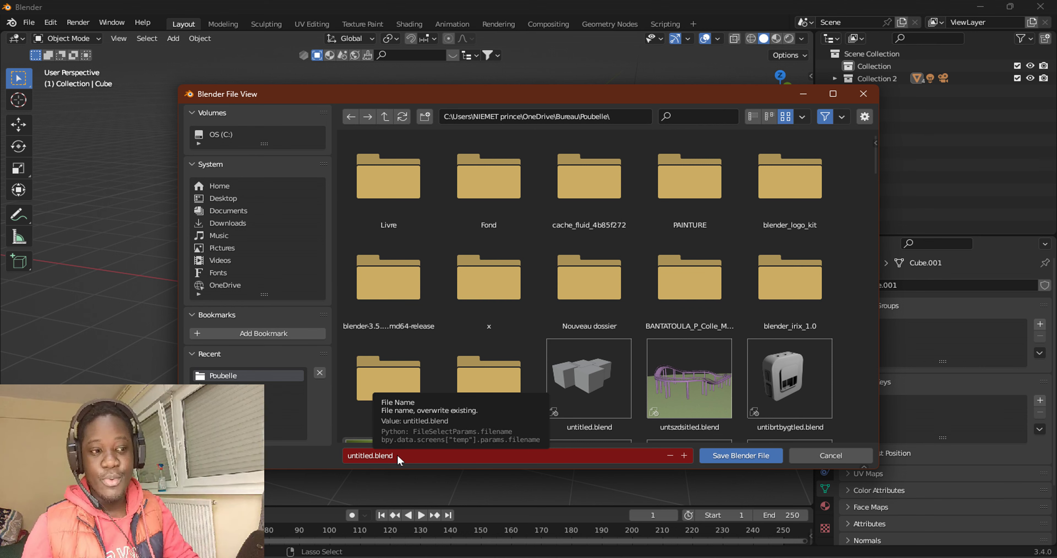
pyautogui.click(870, 93)
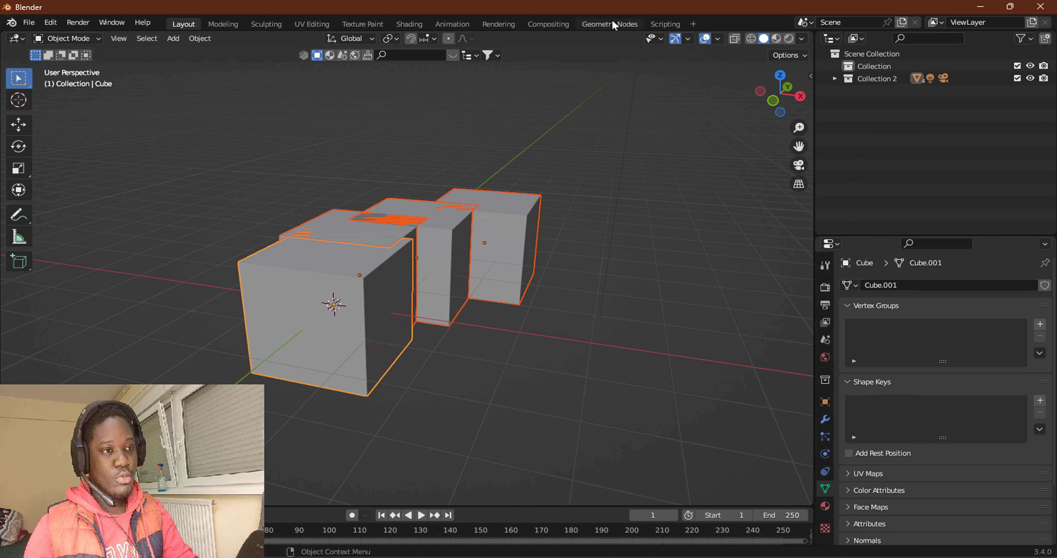
# Open the Blender Preferences and look through the Keymap settings.
pyautogui.click(57, 28)
pyautogui.click(76, 208)
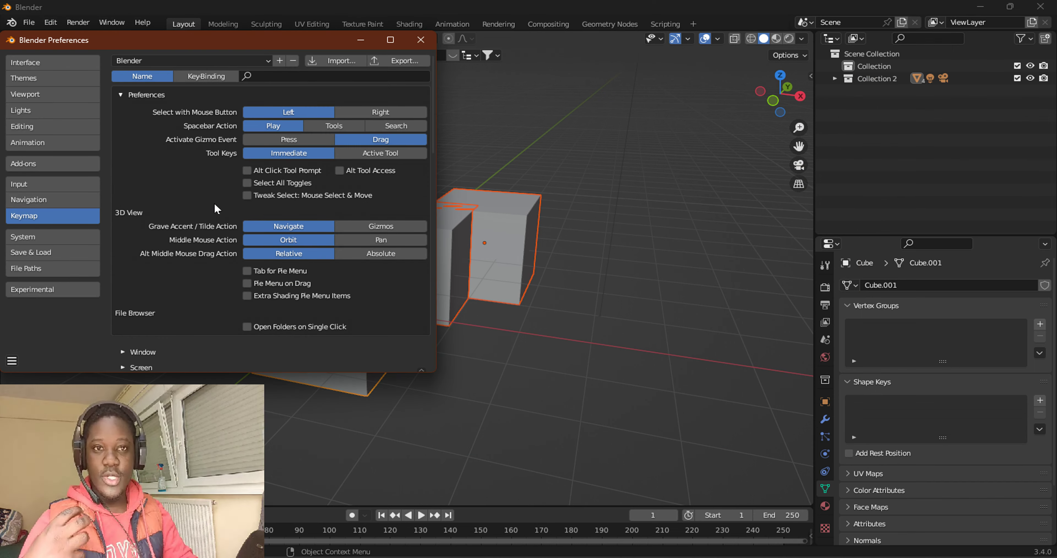
pyautogui.scroll(-12, 213, 202)
pyautogui.scroll(14, 214, 202)
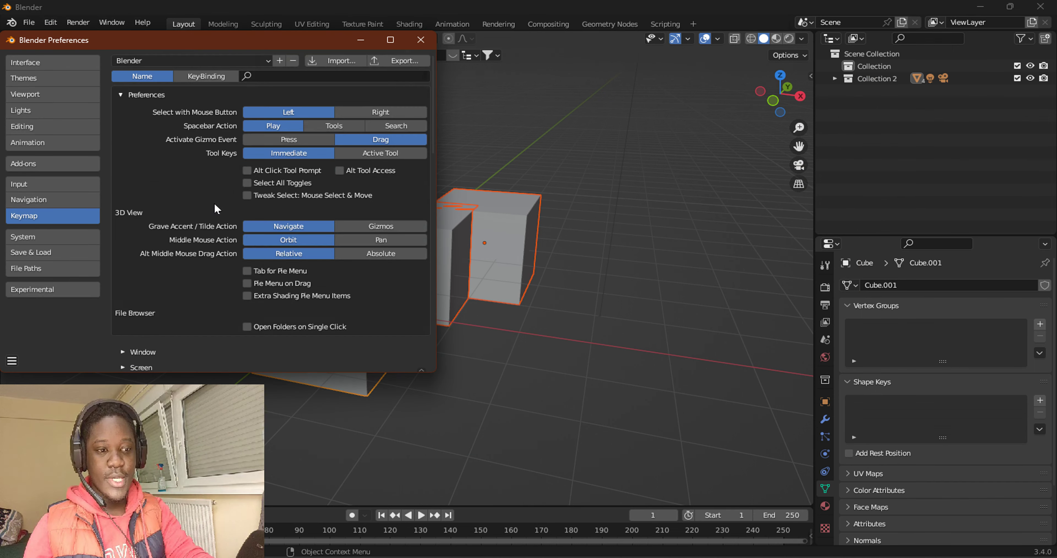
# Examine the Keymap preferences in Blender 3.4.0, from the general options through the editor categories, and close the Preferences window.
pyautogui.scroll(-10, 214, 202)
pyautogui.scroll(12, 214, 202)
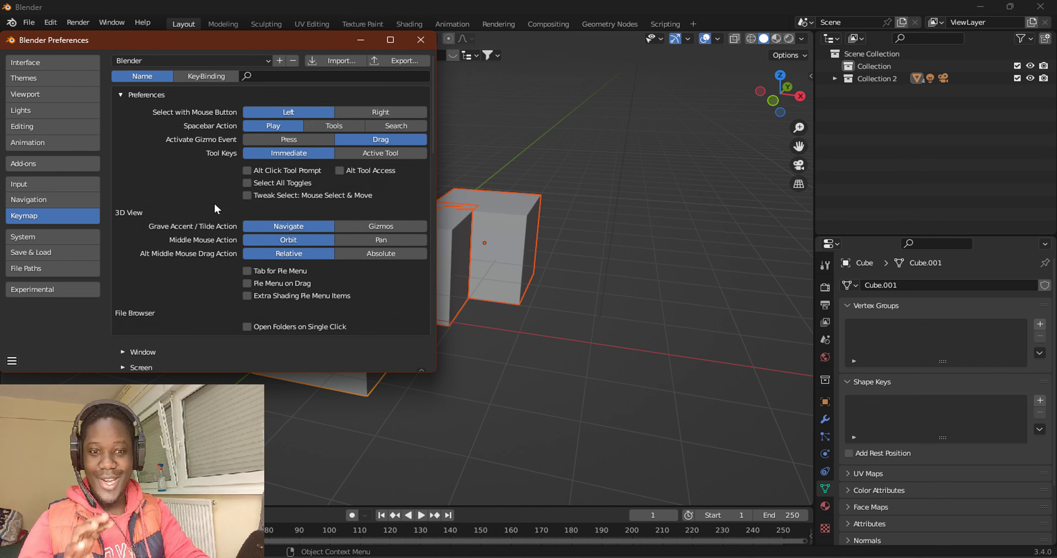
pyautogui.scroll(-15, 214, 204)
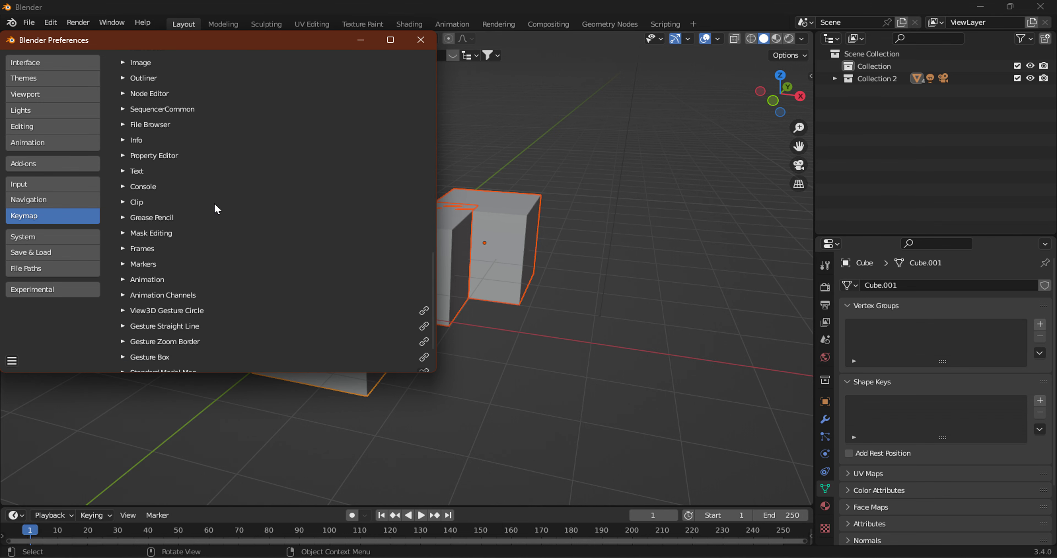
pyautogui.scroll(15, 214, 205)
pyautogui.scroll(-15, 214, 205)
pyautogui.scroll(13, 215, 204)
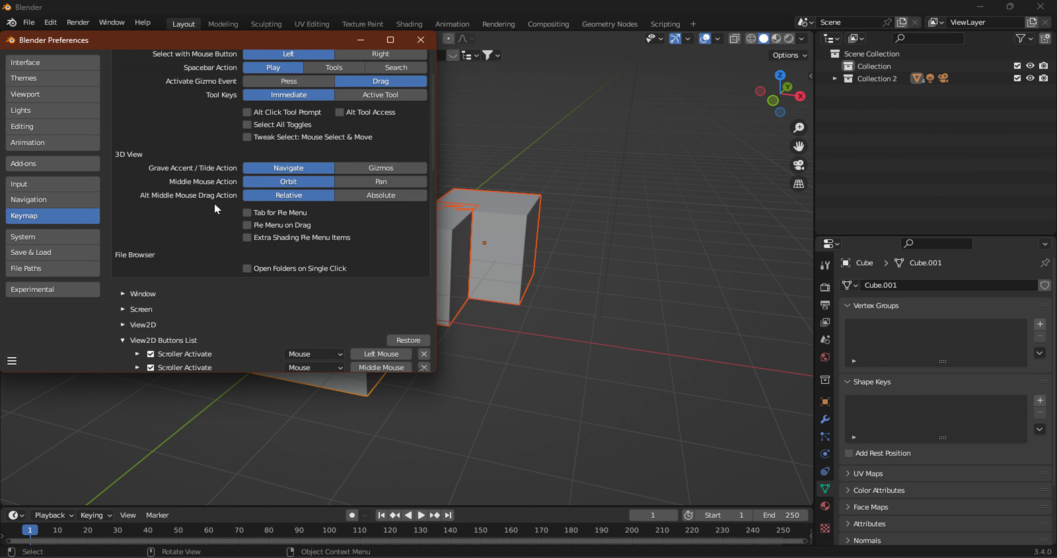
pyautogui.scroll(-15, 213, 202)
pyautogui.scroll(8, 214, 202)
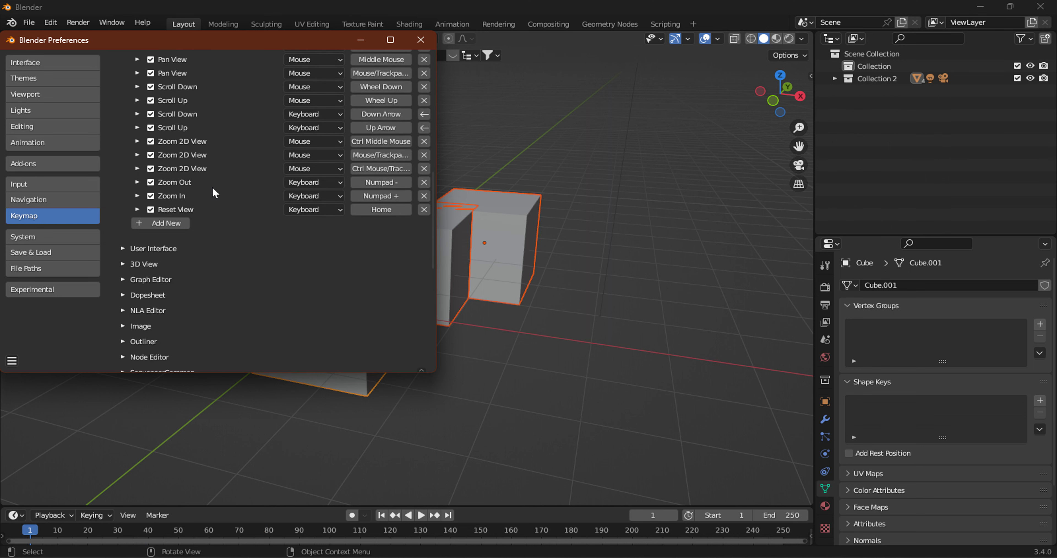
pyautogui.click(421, 39)
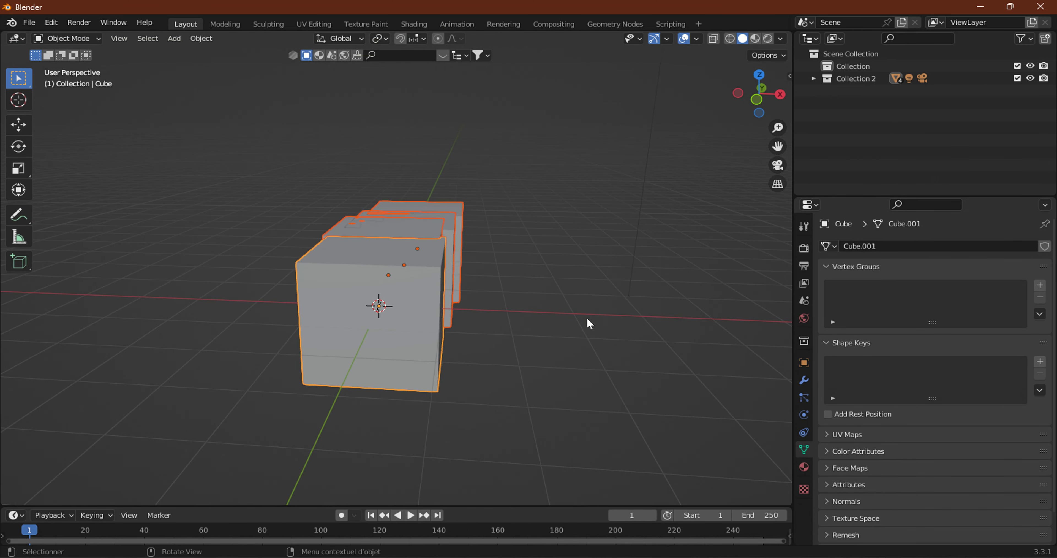
# Switch to Blender 3.3.1 and open its Preferences for comparison.
pyautogui.click(29, 23)
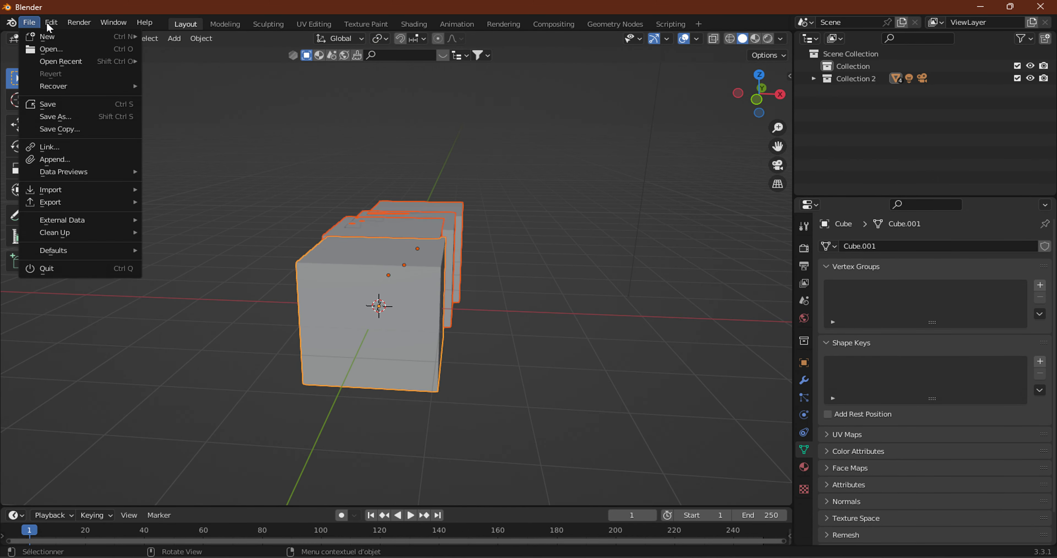
pyautogui.moveTo(50, 23)
pyautogui.click(94, 210)
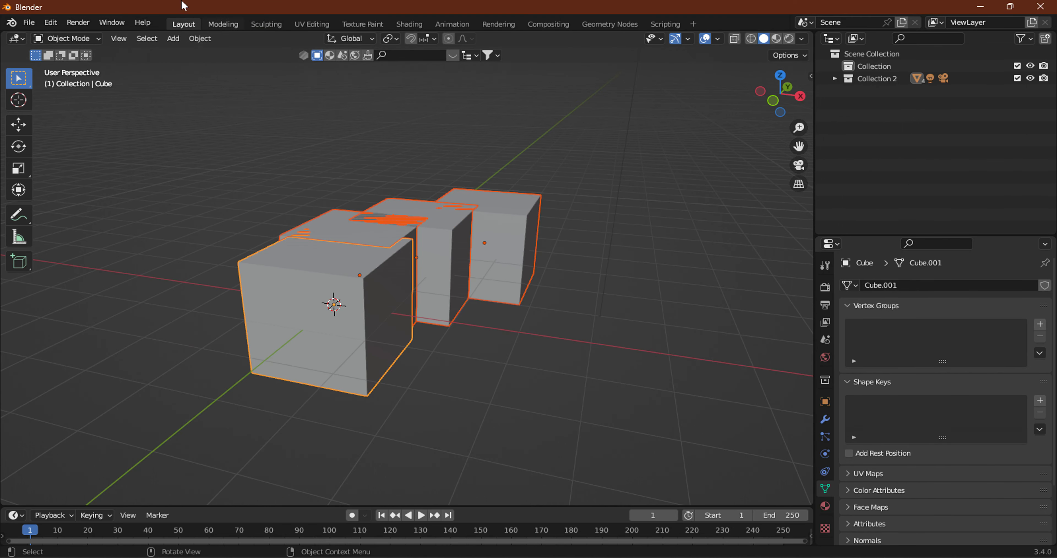
# Return to Blender 3.4.0, reopen the Preferences to review the Keymap list down to the modal maps, and close the window.
pyautogui.click(50, 22)
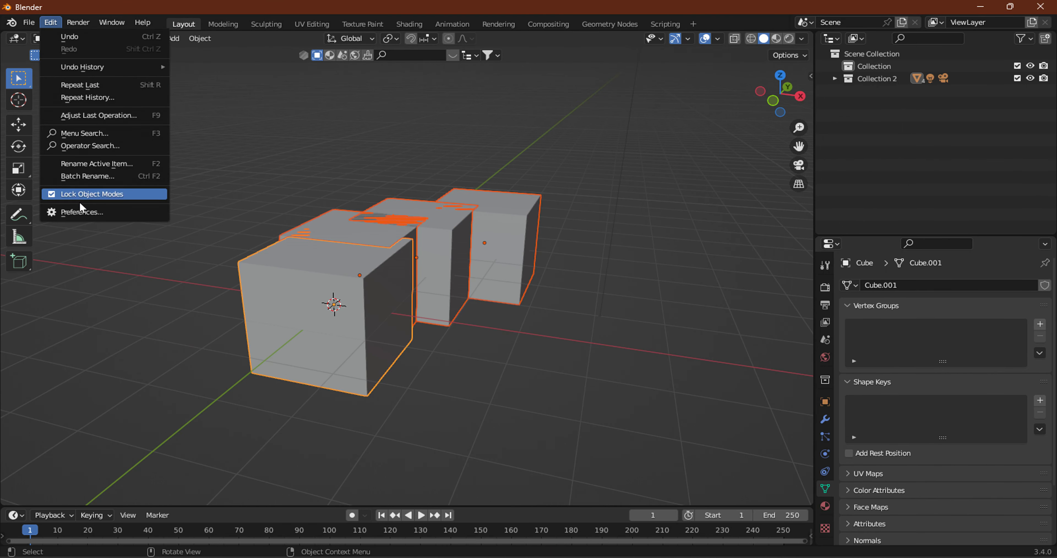
pyautogui.click(82, 212)
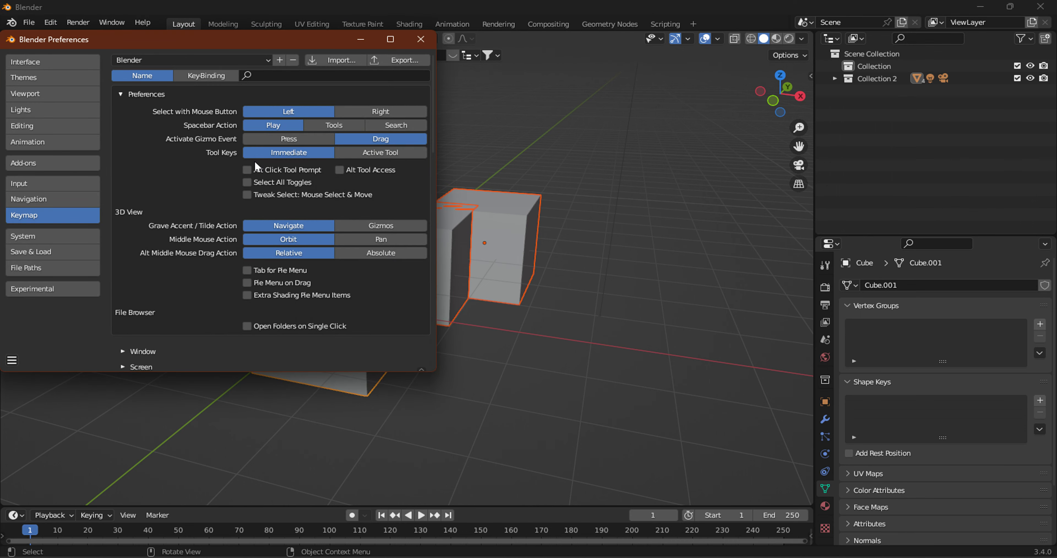
pyautogui.scroll(-10, 255, 164)
pyautogui.scroll(-4, 254, 162)
pyautogui.scroll(15, 254, 162)
pyautogui.scroll(-15, 254, 162)
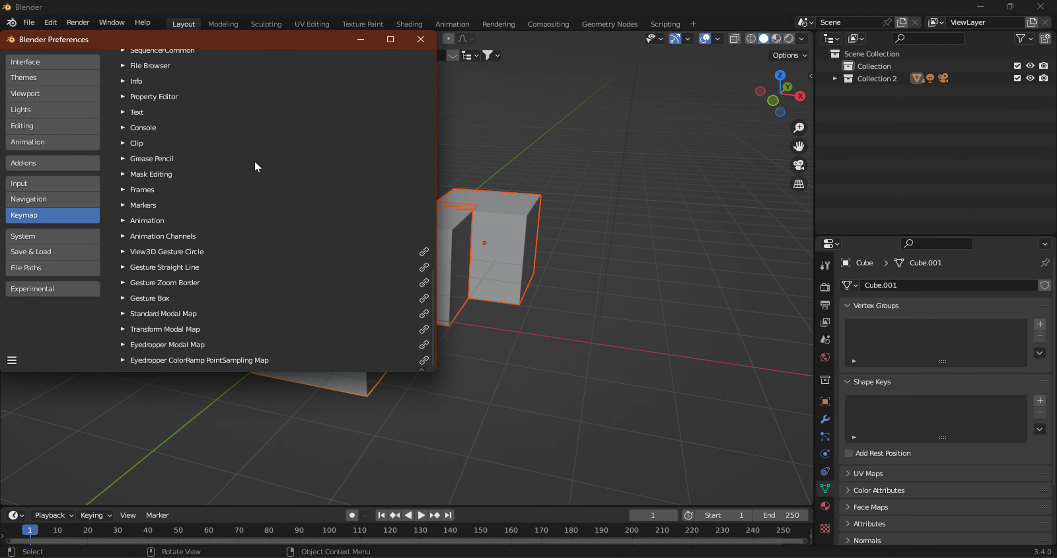
pyautogui.click(419, 39)
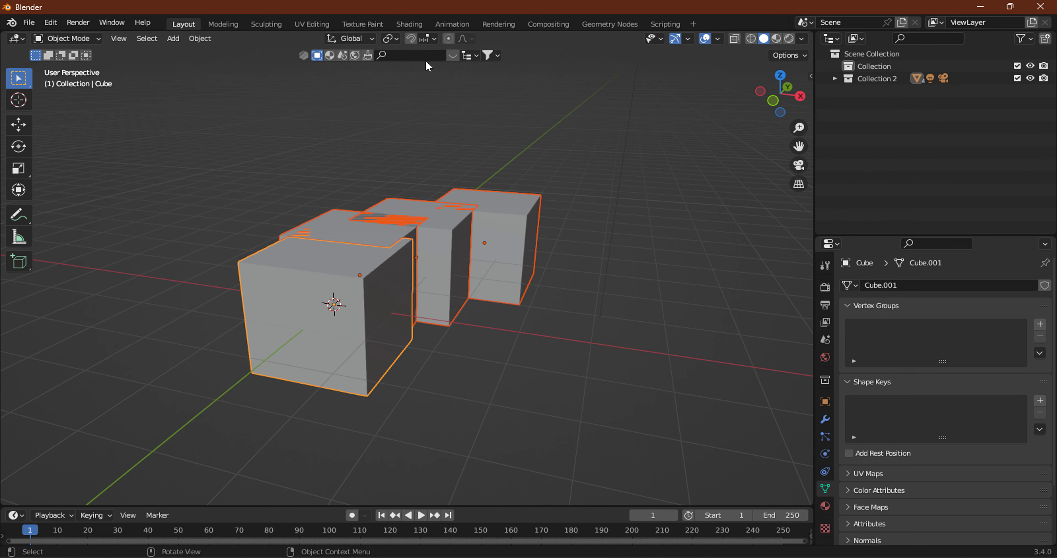